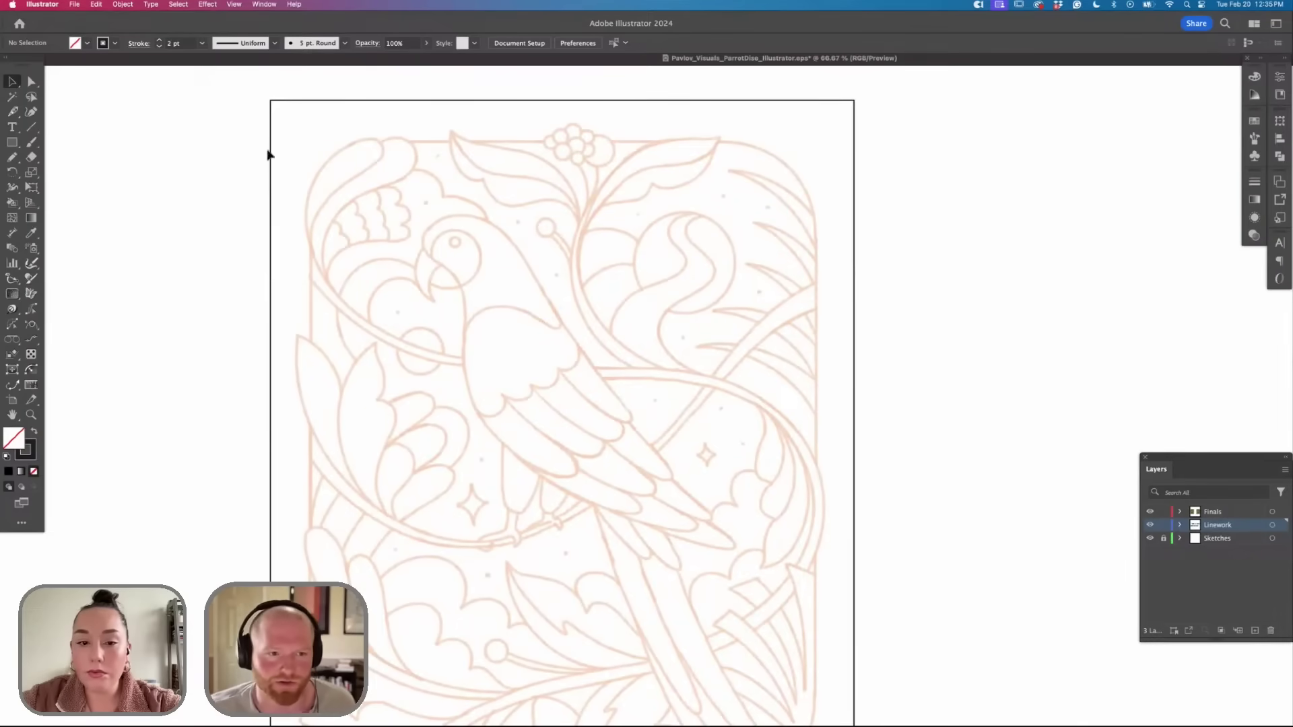
Pick the freehand drawing tool, then zoom in and pan to the sketch's leaves and berries.
left_click(12, 112)
key("super+equal")
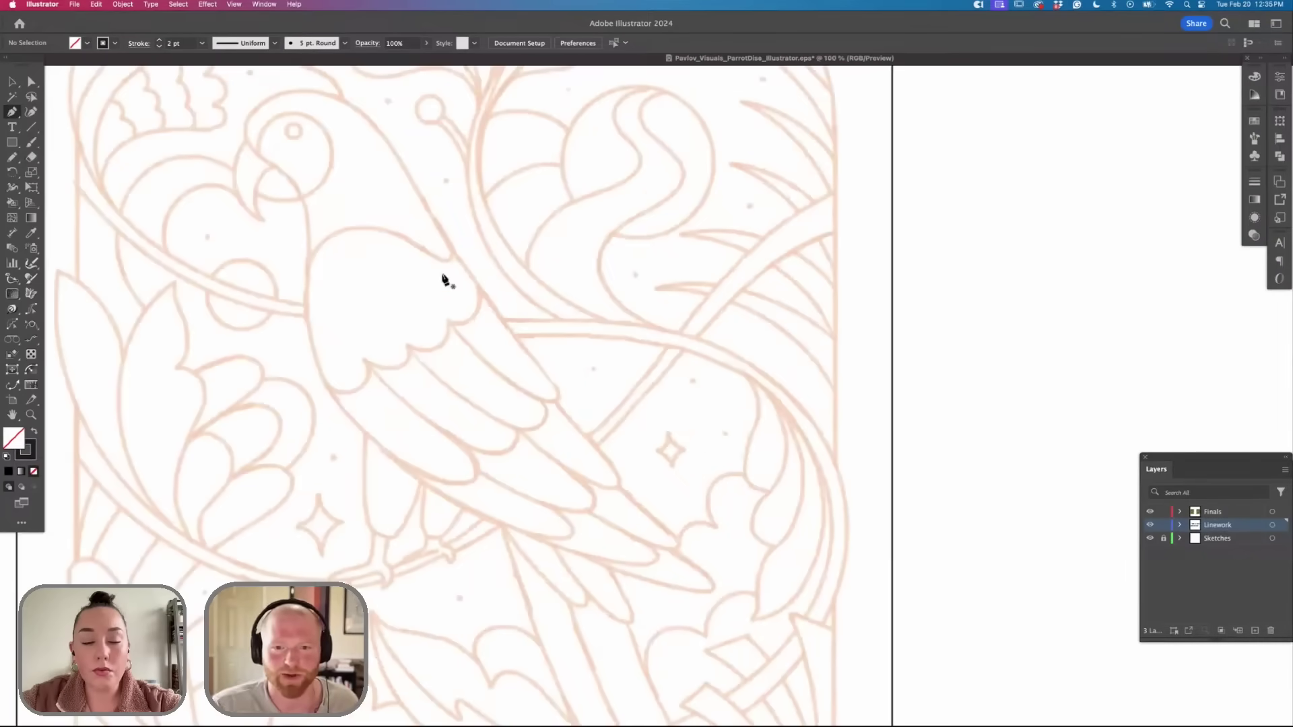
left_click_drag(476, 280, 621, 361)
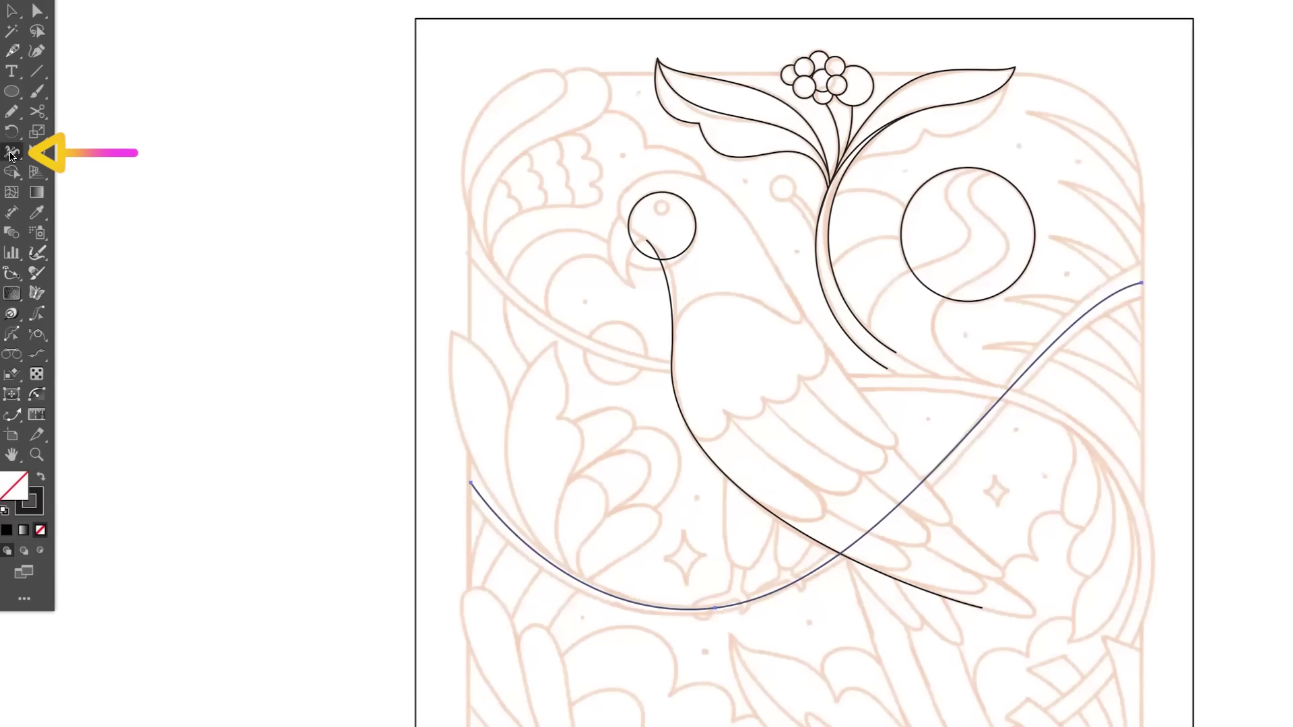
Taper the vine with the Width tool, expand it into an outlined shape, and match the thin line's style.
left_click_drag(1144, 290, 1146, 302)
left_click_drag(1034, 213, 1033, 212)
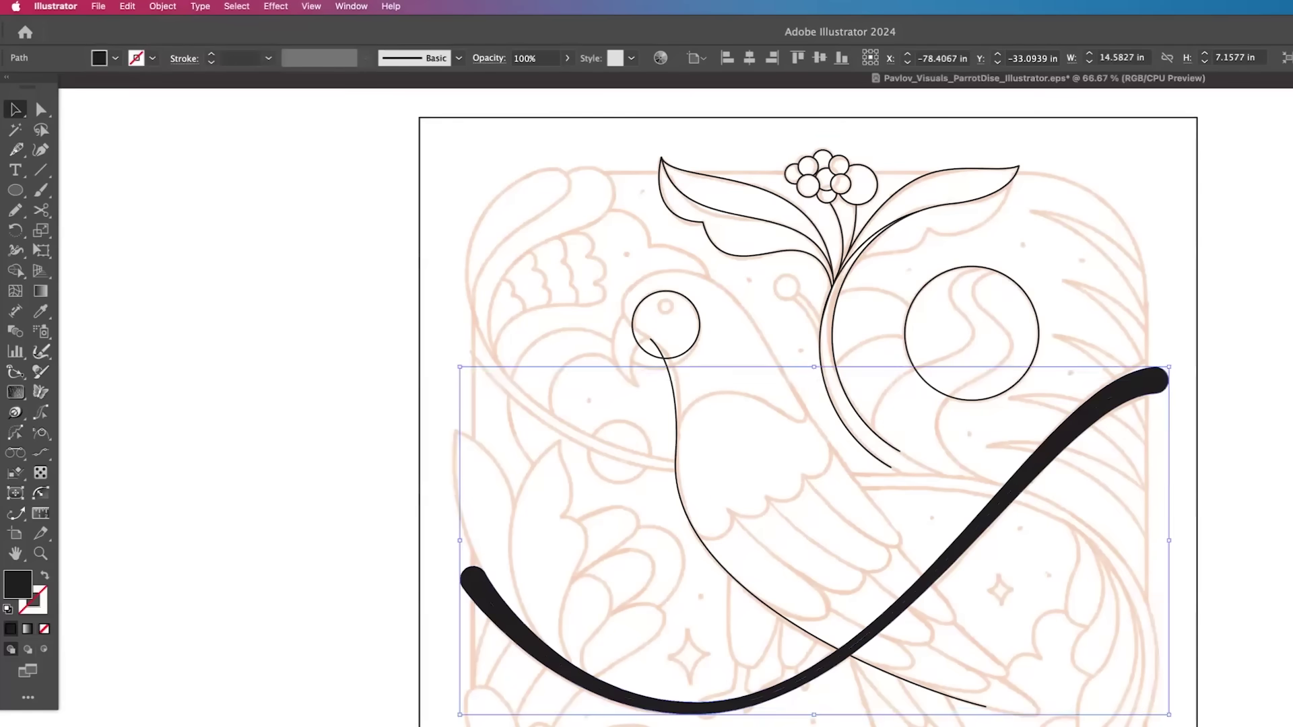
key("ctrl+shift+a")
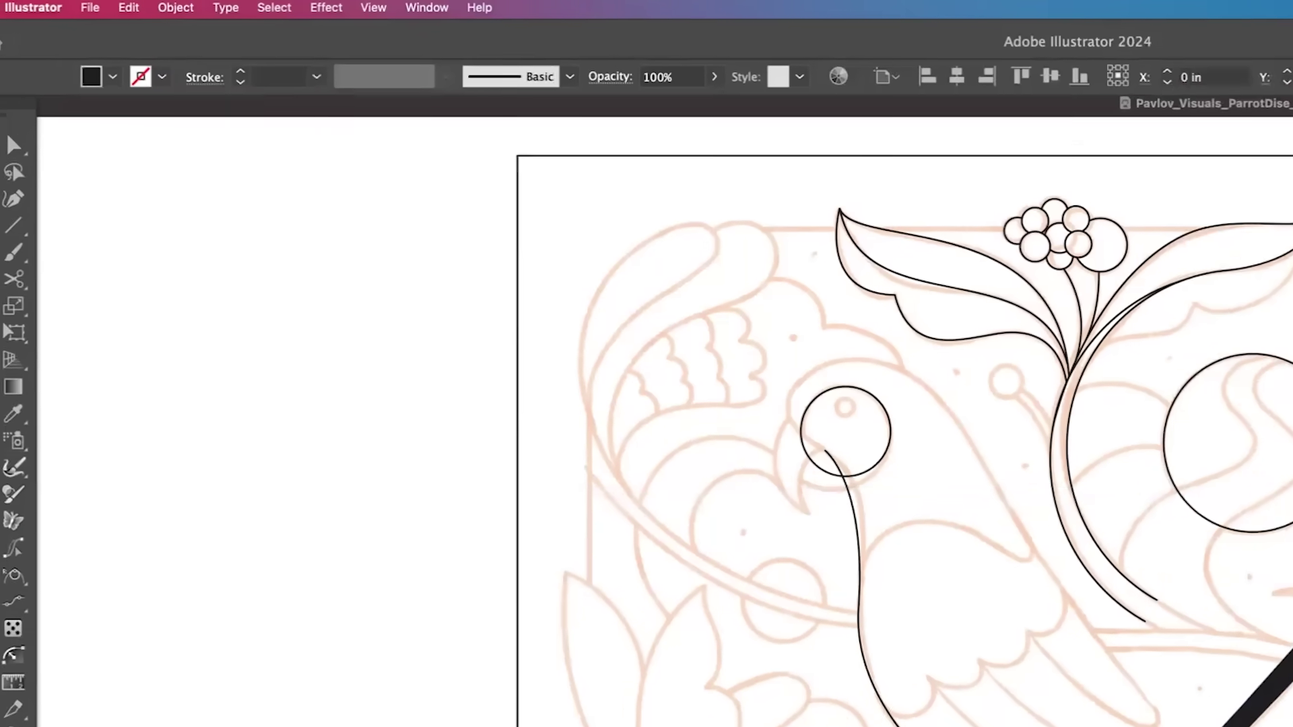
left_click(187, 8)
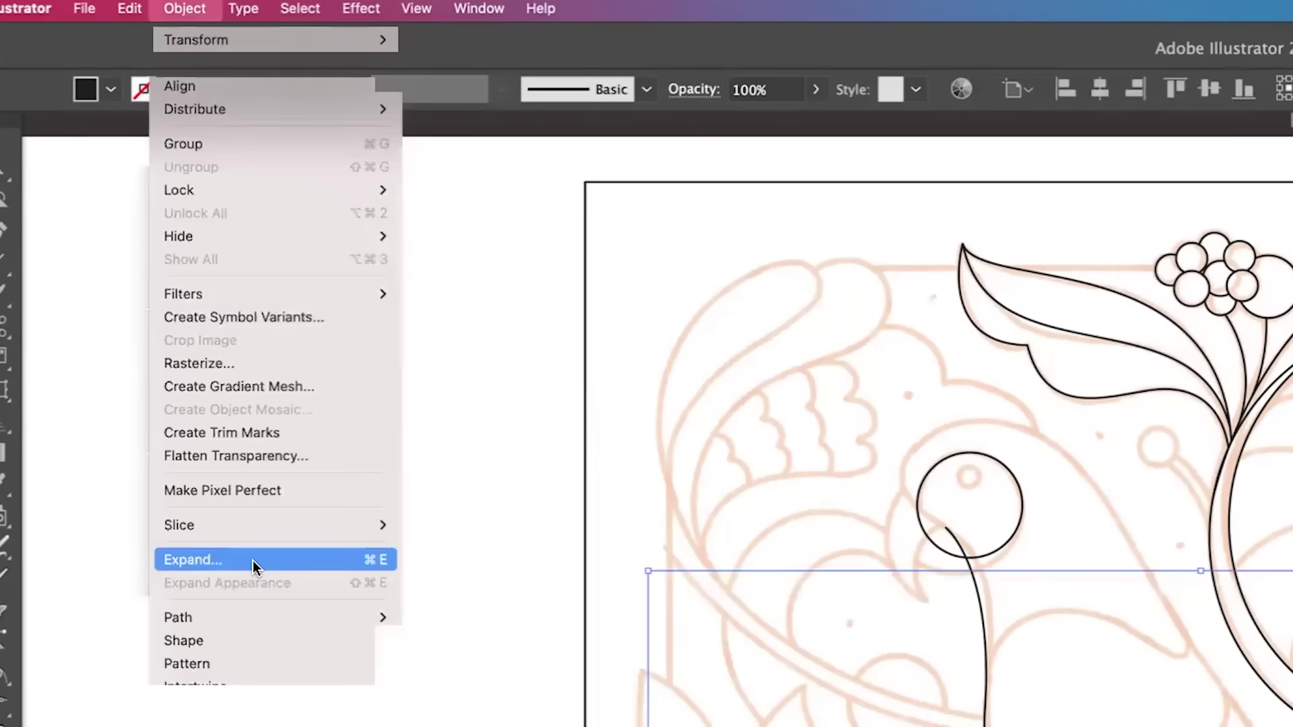
left_click(253, 565)
left_click(572, 463)
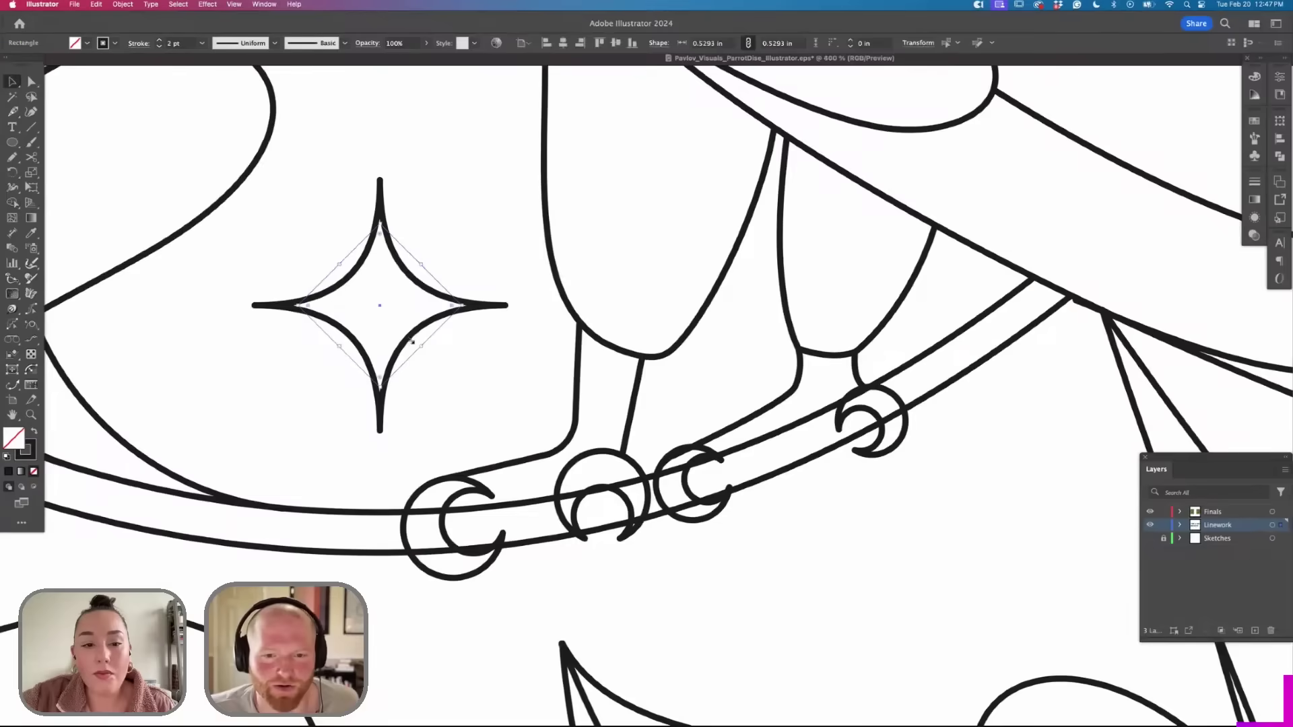
Draw a small square and rotate it 45° into a diamond for a sparkle star.
scroll(412, 342, "down", 2)
scroll(578, 427, "down", 5)
left_click_drag(643, 419, 733, 512)
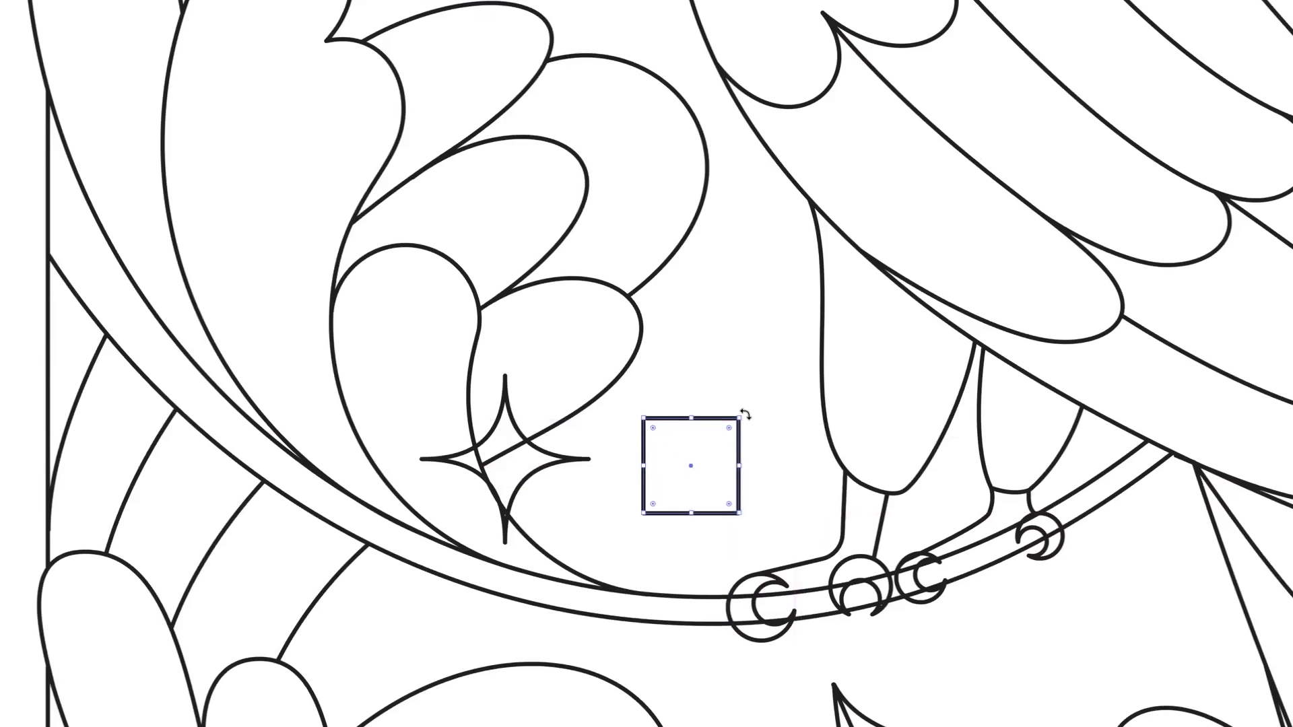
left_click_drag(745, 414, 758, 475)
left_click(250, 9)
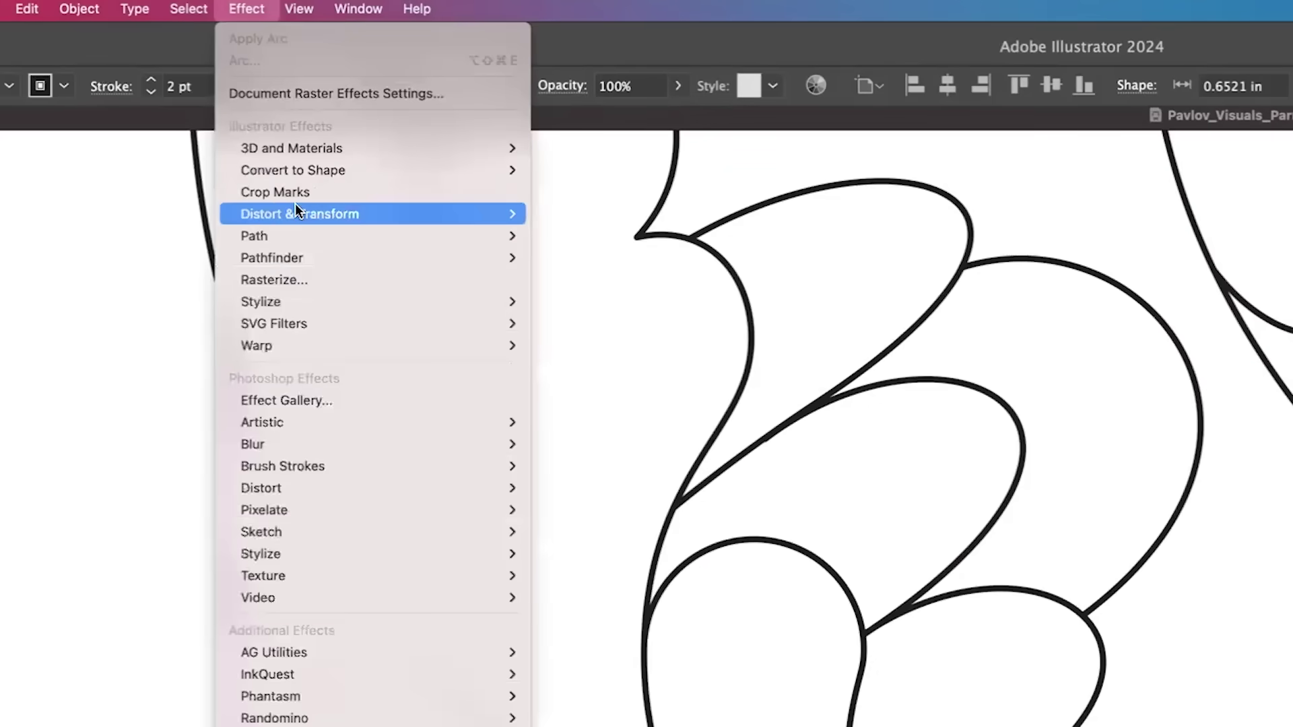
left_click(610, 225)
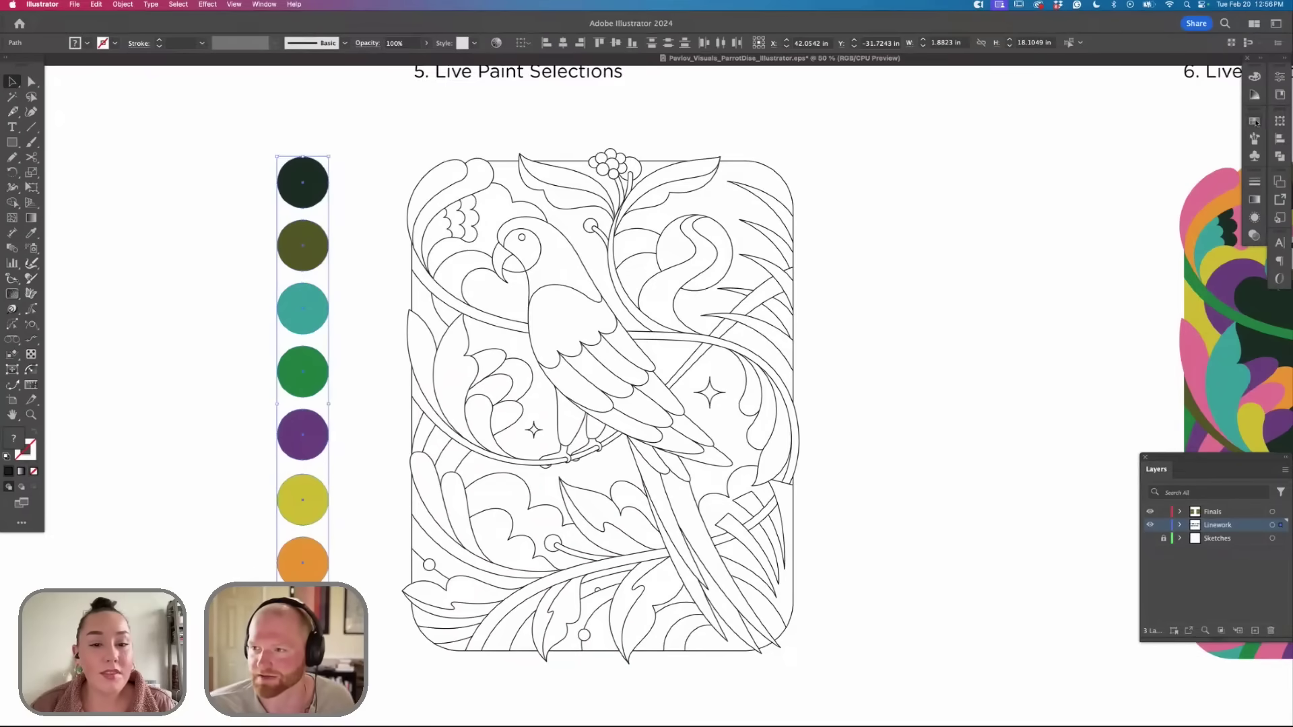
Save the colour circles as a swatch colour group named 'Starting Point'.
left_click(1255, 121)
left_click(1186, 301)
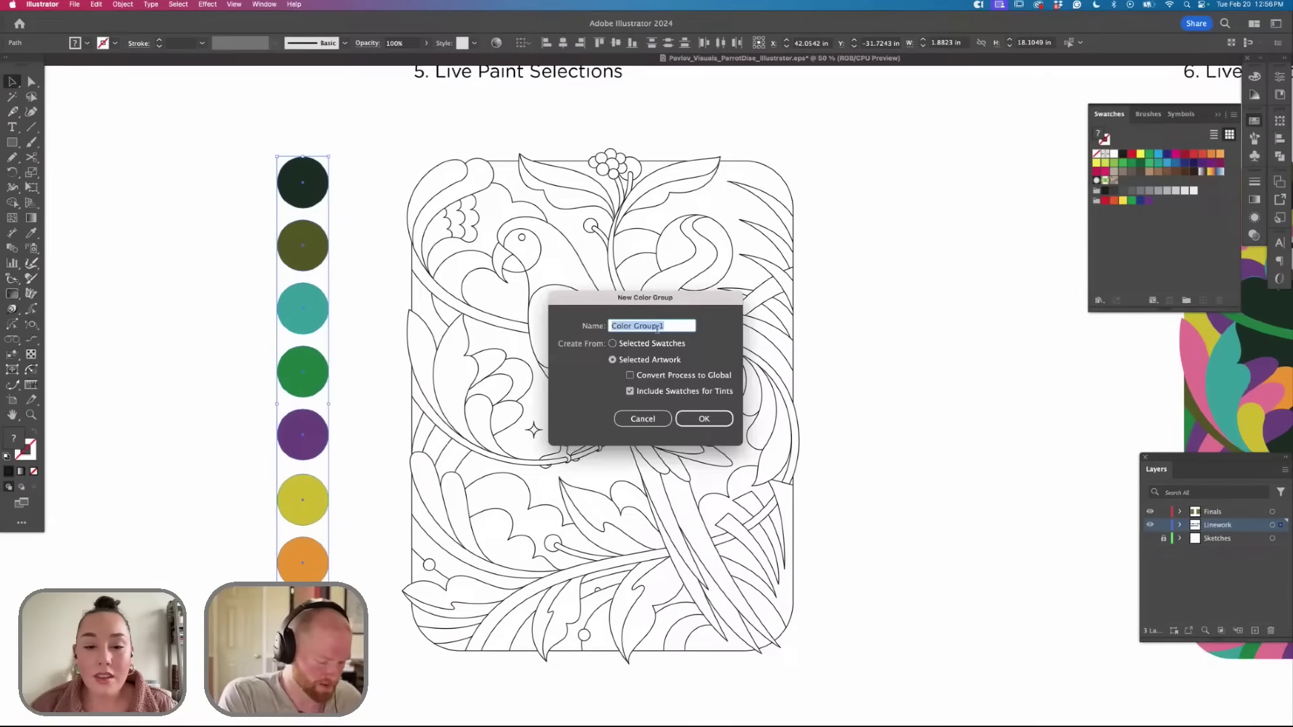
type("Starting Point")
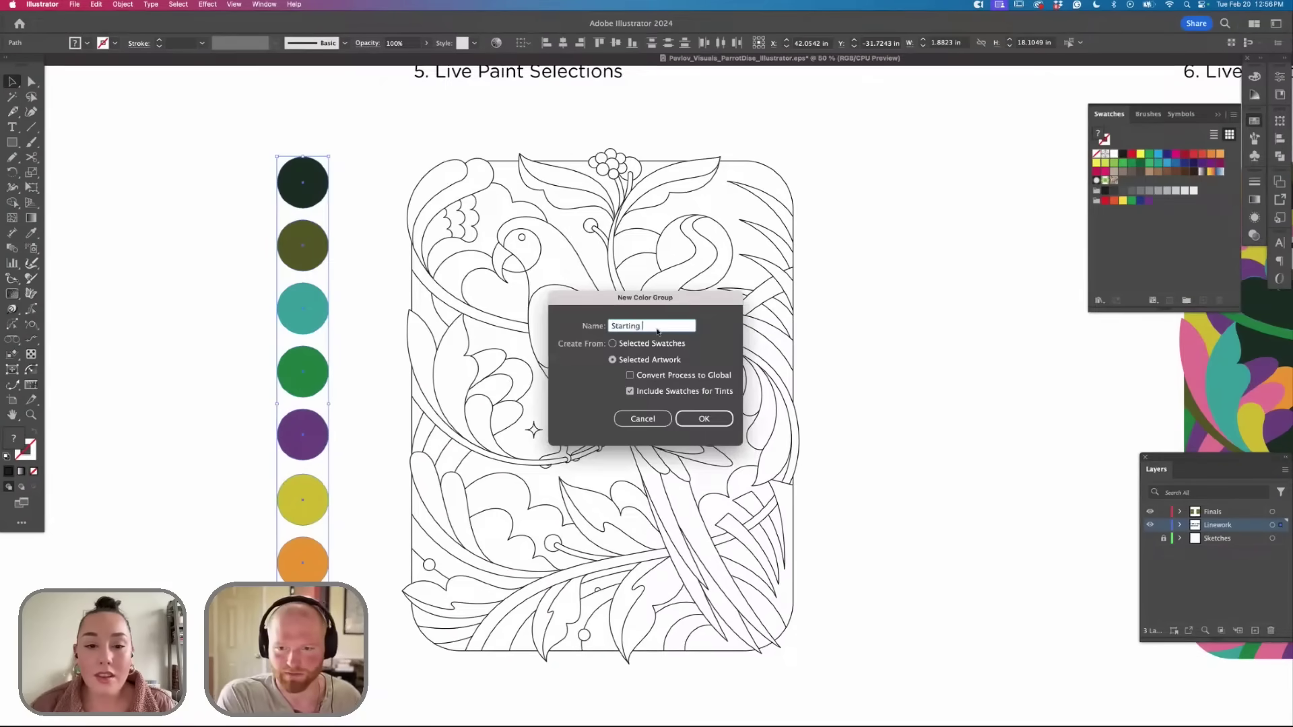
left_click(695, 418)
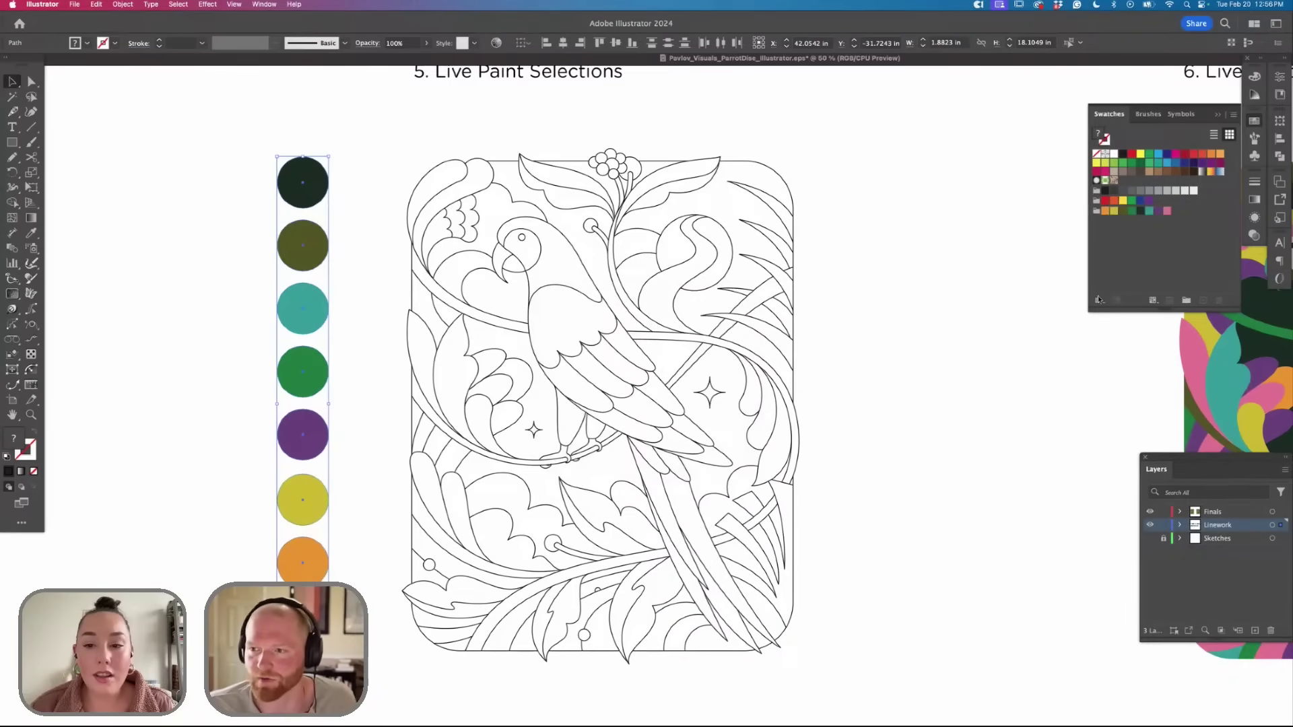
Copy the linework, add a new layer named 'Live Paint', and paste the linework into it.
left_click(956, 402)
key("super+c")
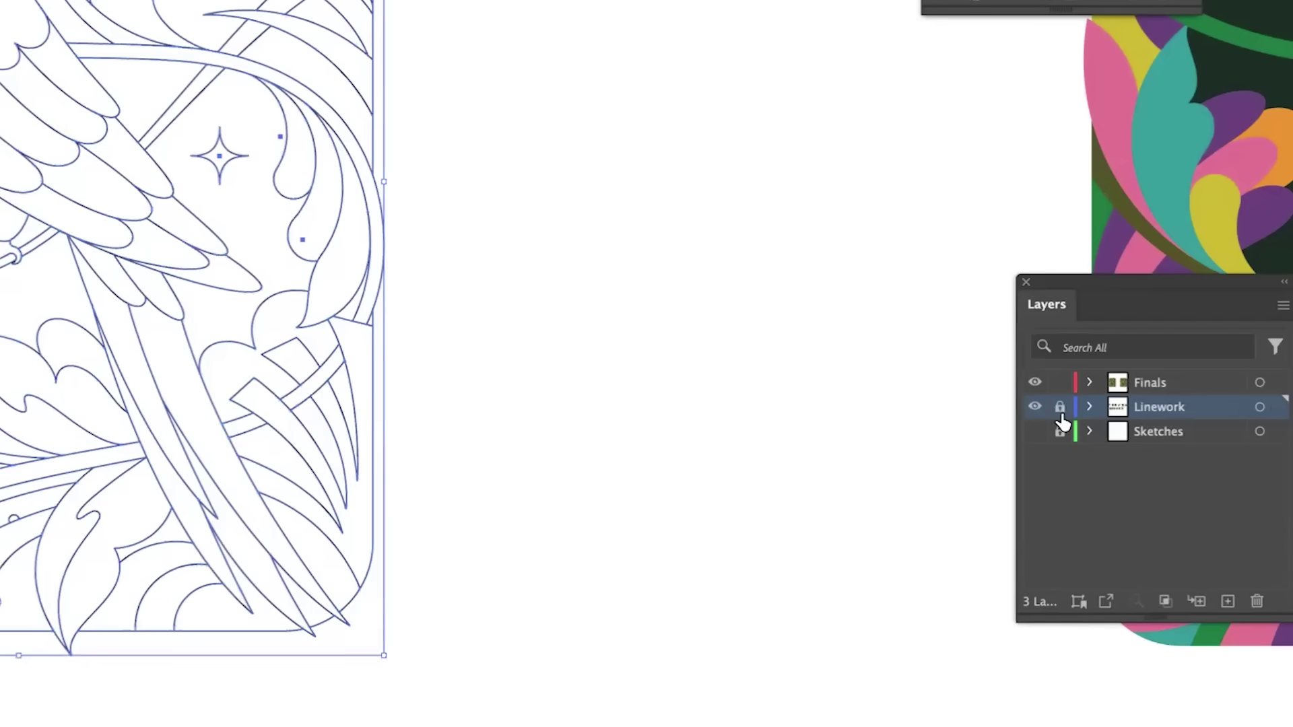
left_click(1141, 434)
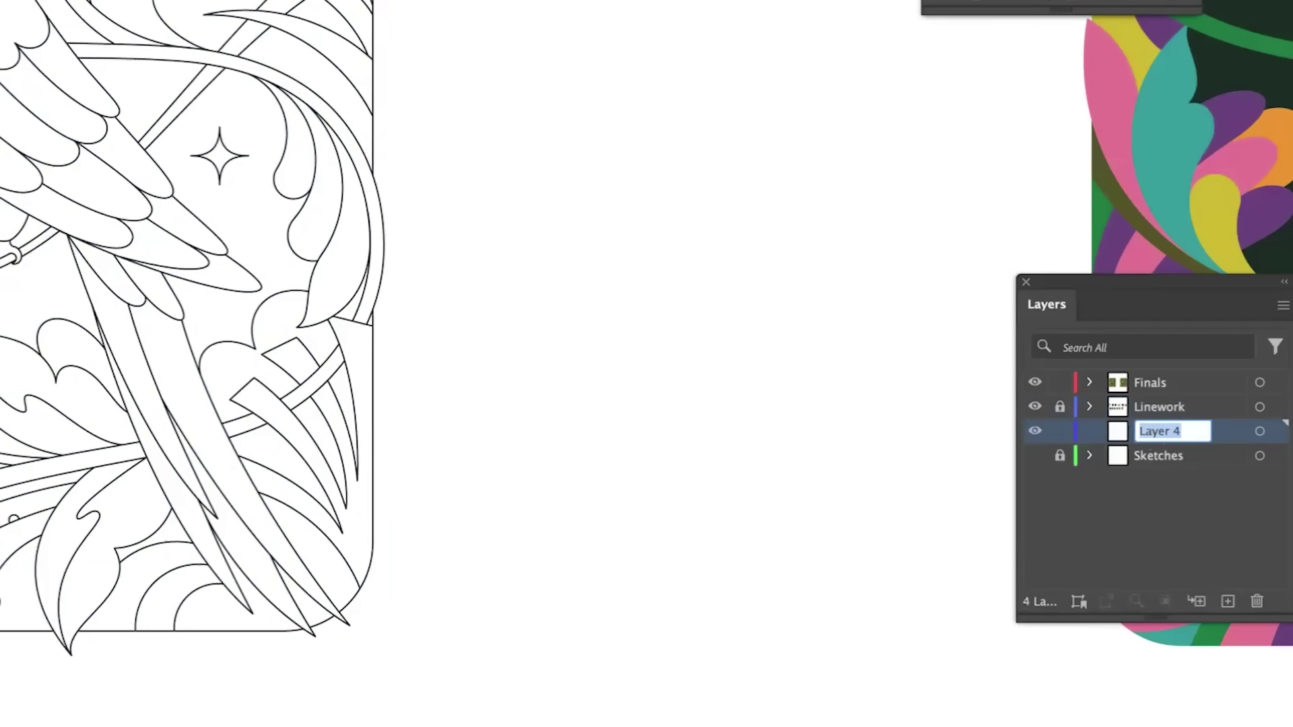
key("Return")
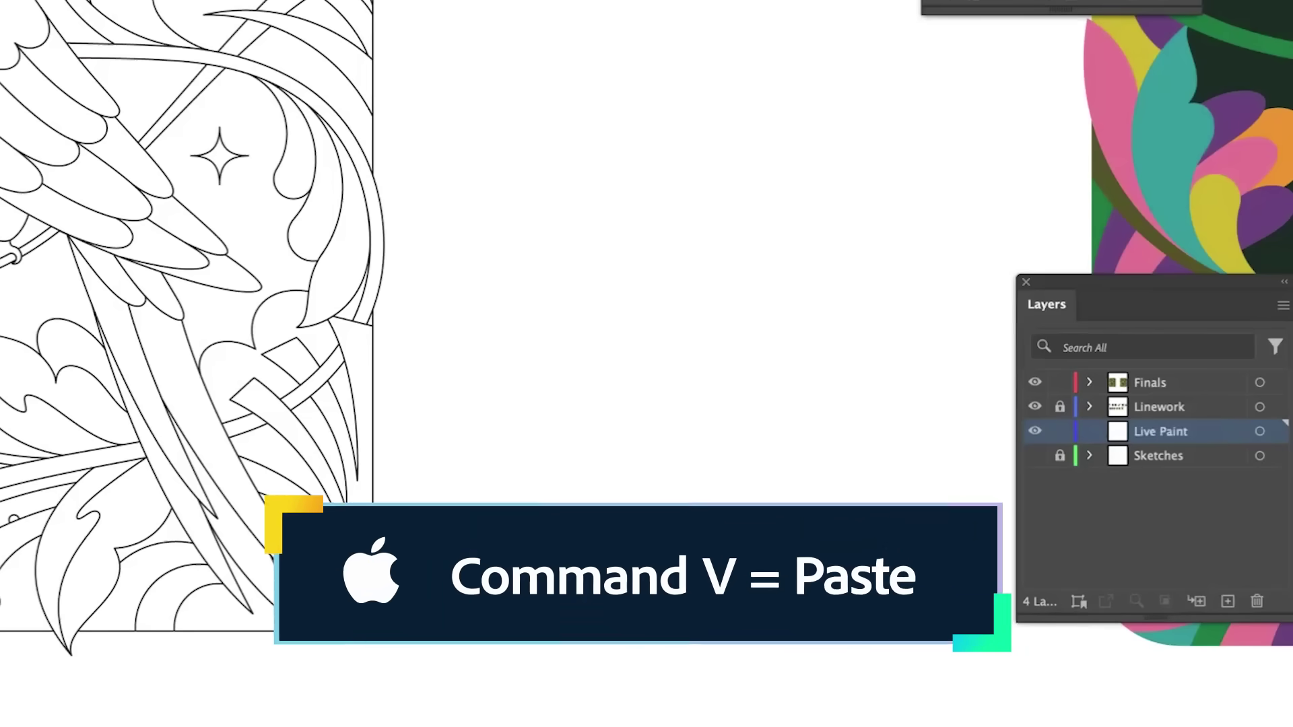
key("super+v")
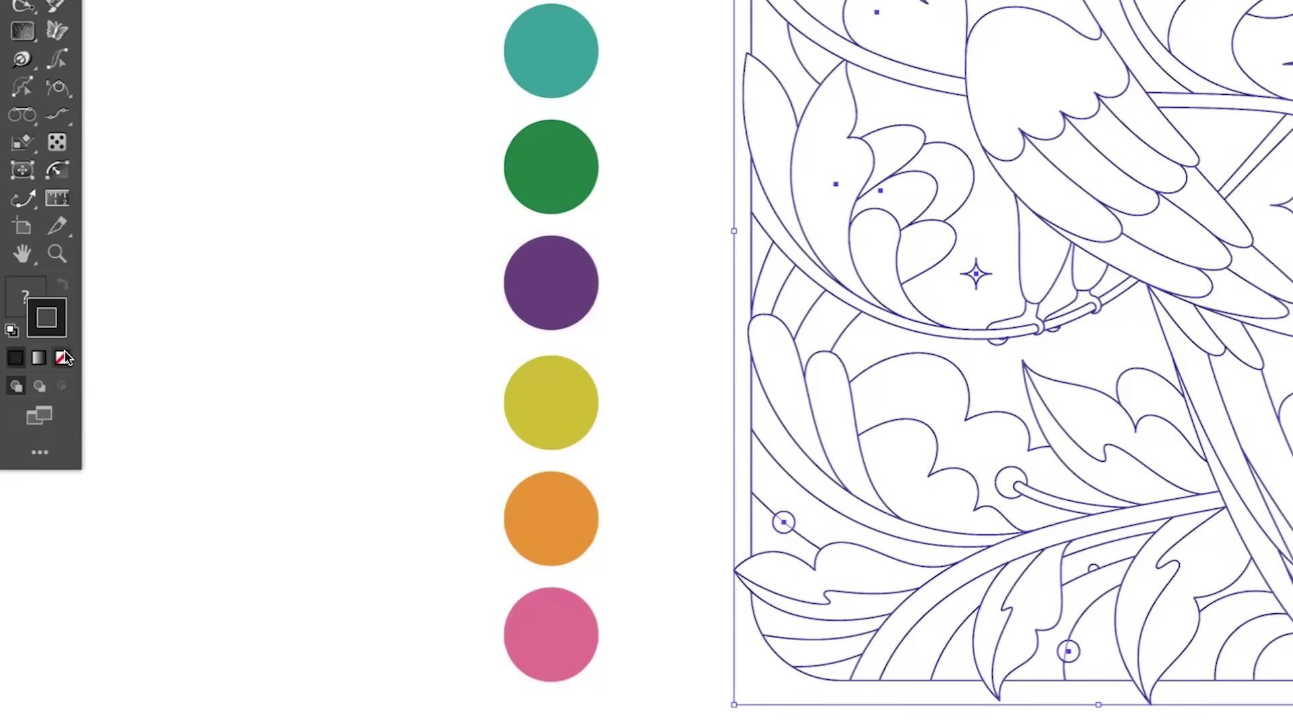
Strip the stroke, make a Live Paint group, fill the regions with the bucket (K), and hide Linework.
left_click(62, 361)
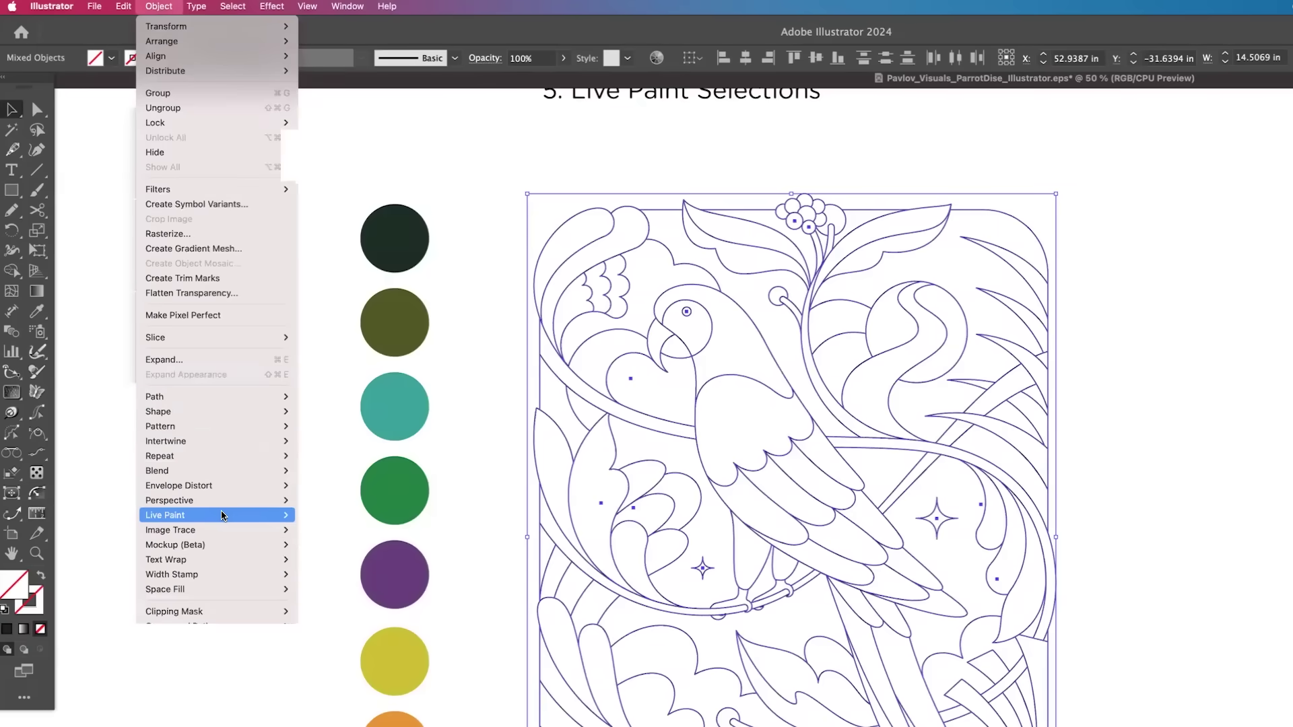
left_click(337, 523)
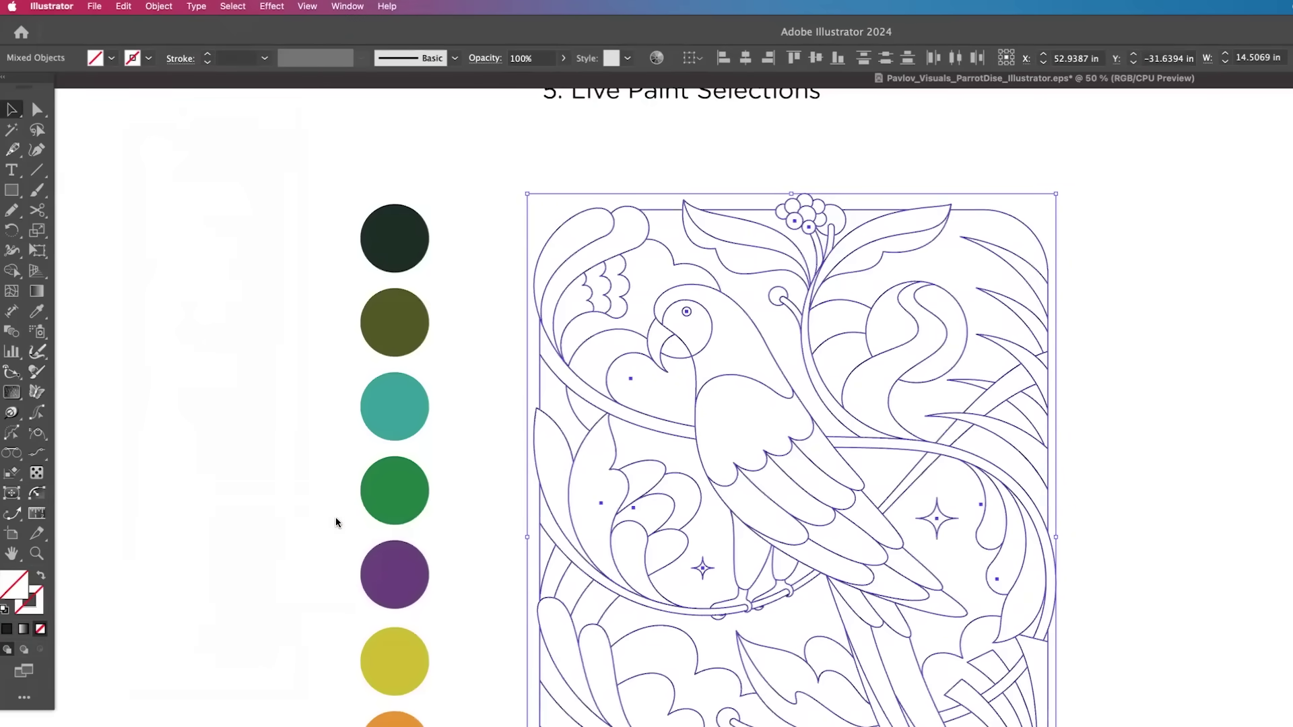
left_click(345, 523)
key("k")
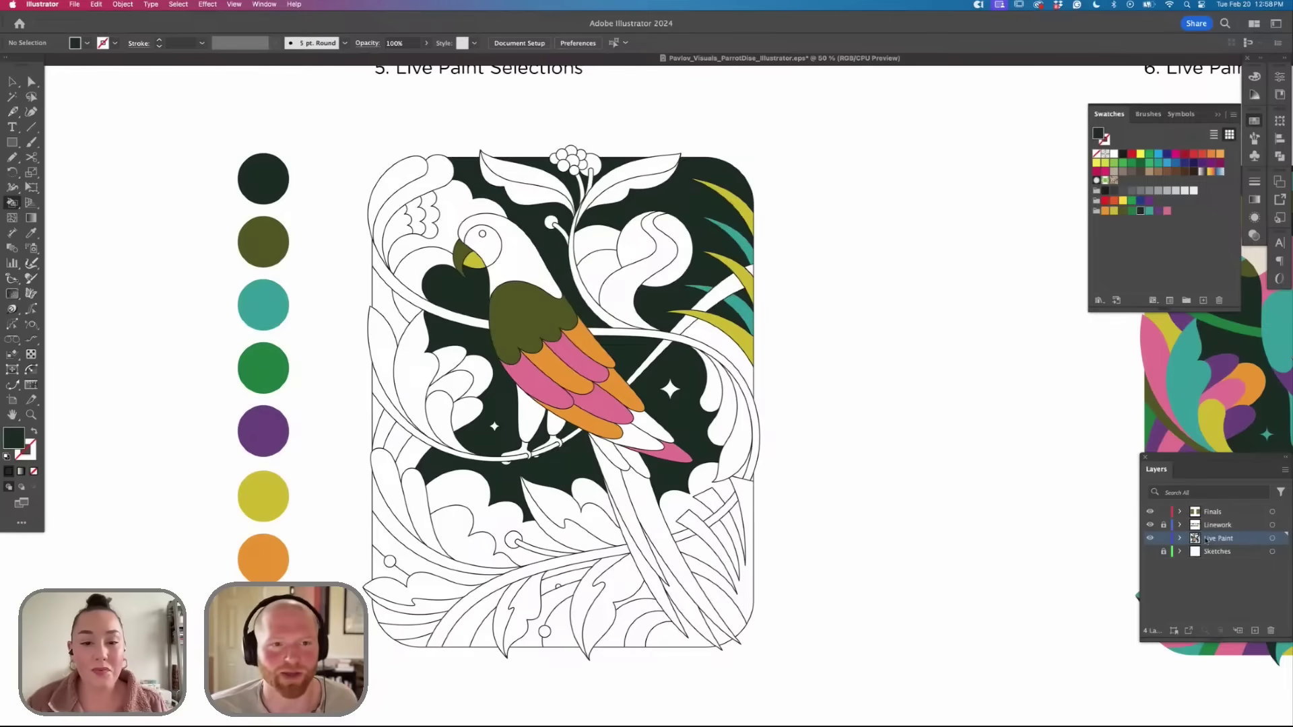
left_click(1150, 525)
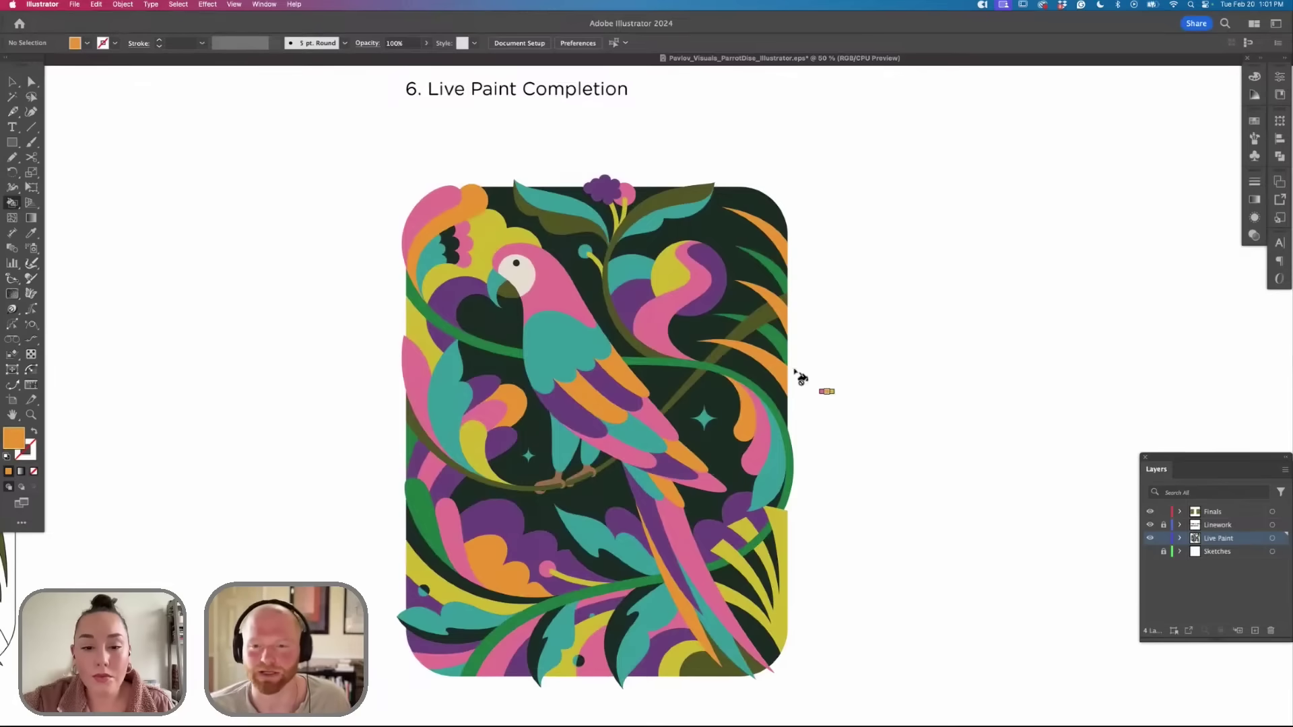
Run Generative Recolor on the coloured parrot with the Yellow submarine prompt and review the variants.
scroll(800, 378, "left", 3)
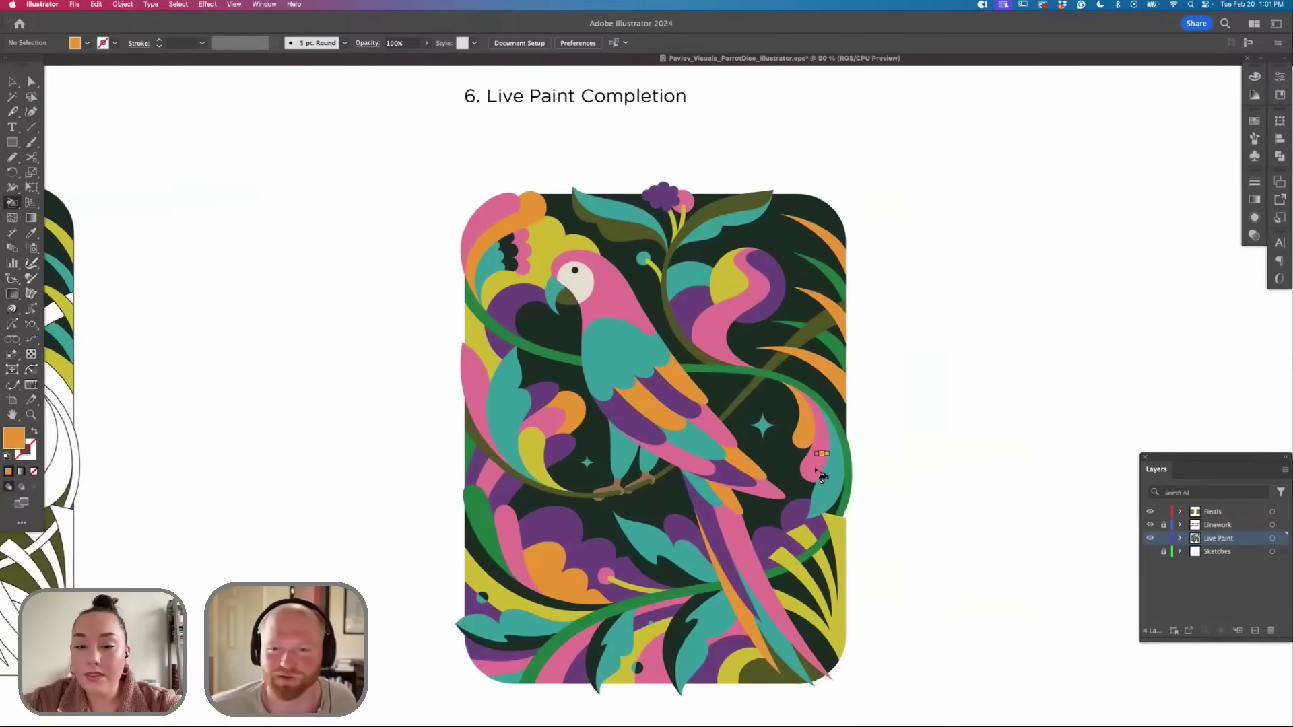
scroll(589, 482, "left", 10)
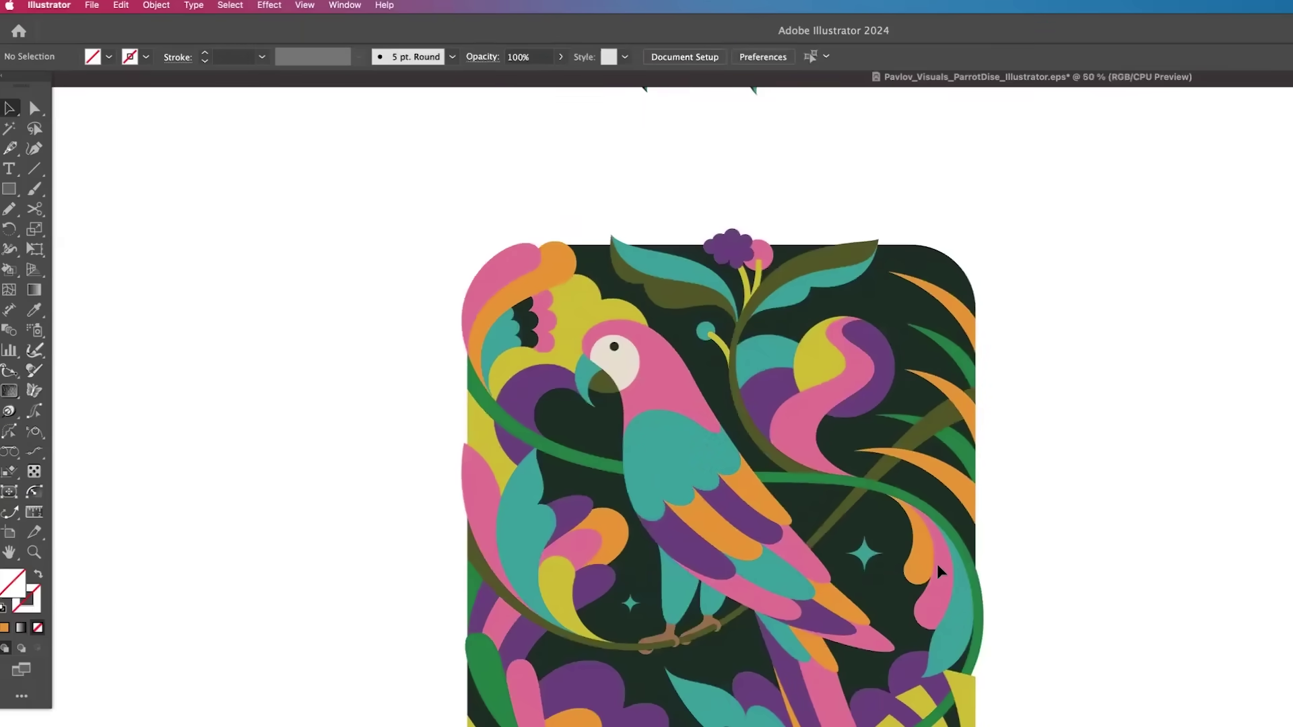
left_click(941, 571)
left_click(121, 5)
mouse_move(279, 270)
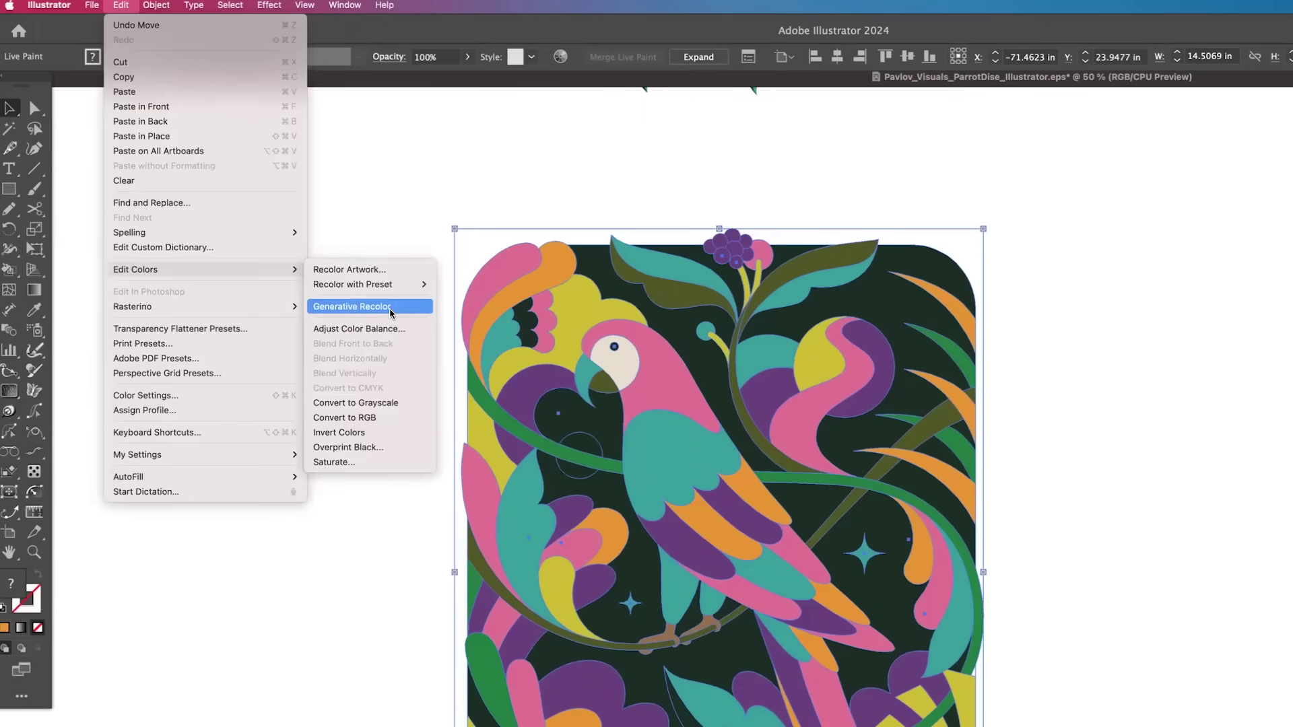
left_click(390, 307)
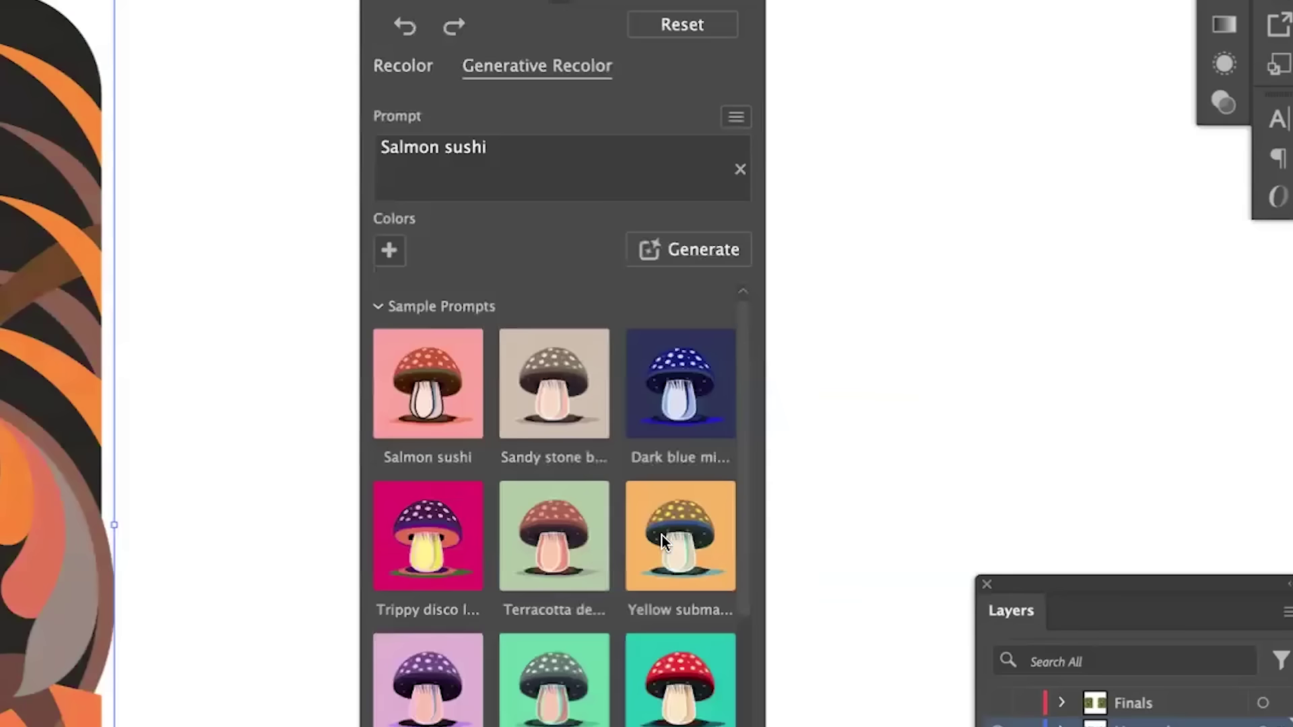
left_click(662, 535)
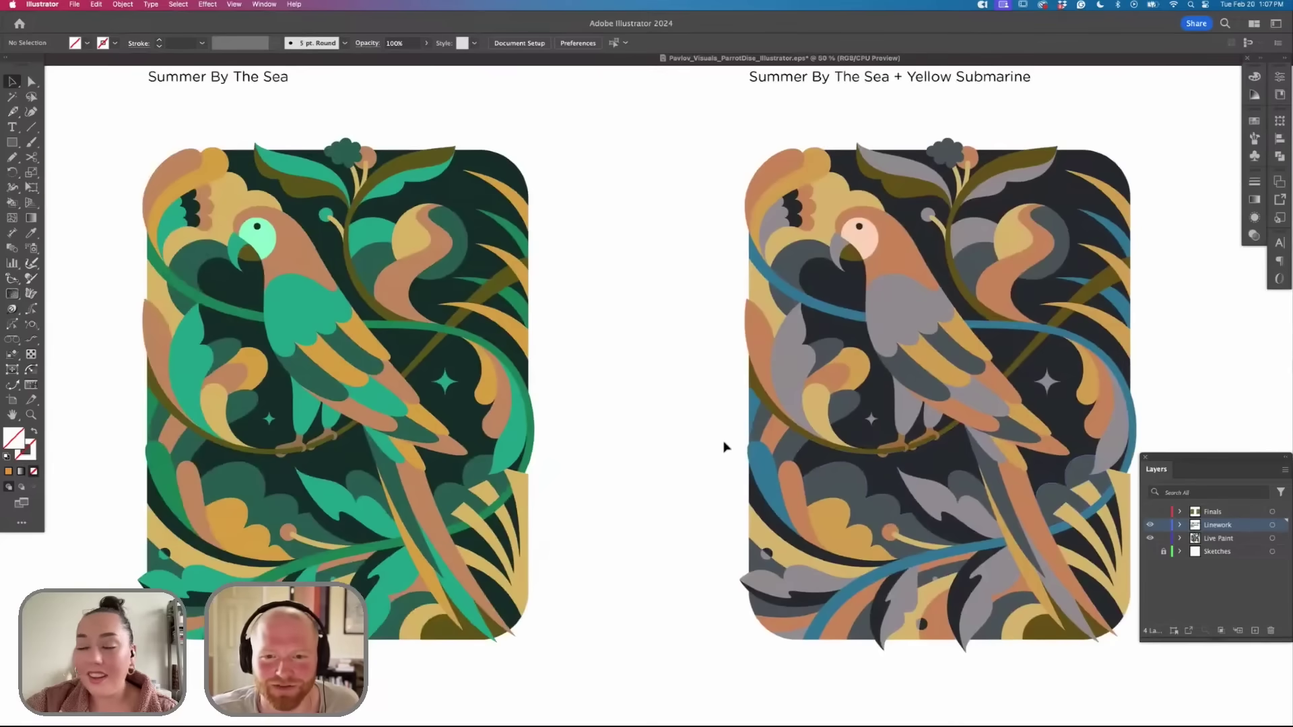
scroll(678, 427, "right", 5)
scroll(733, 429, "right", 5)
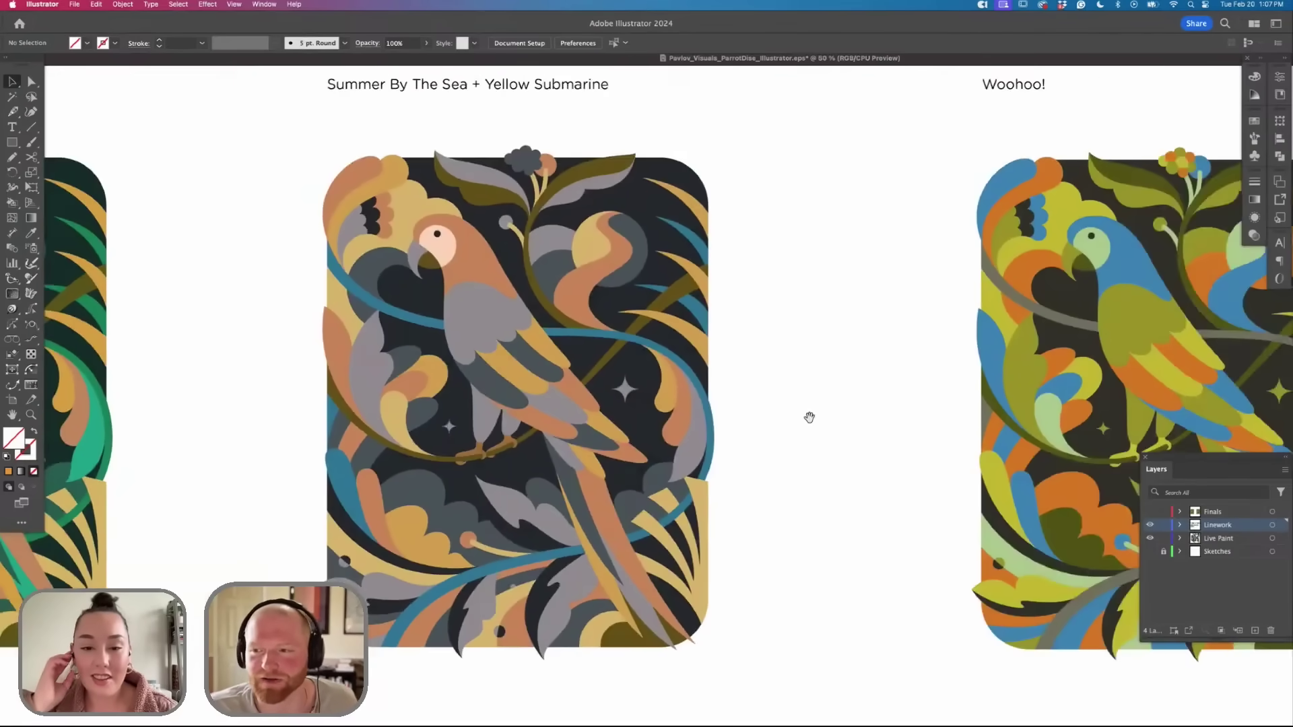
scroll(767, 416, "right", 10)
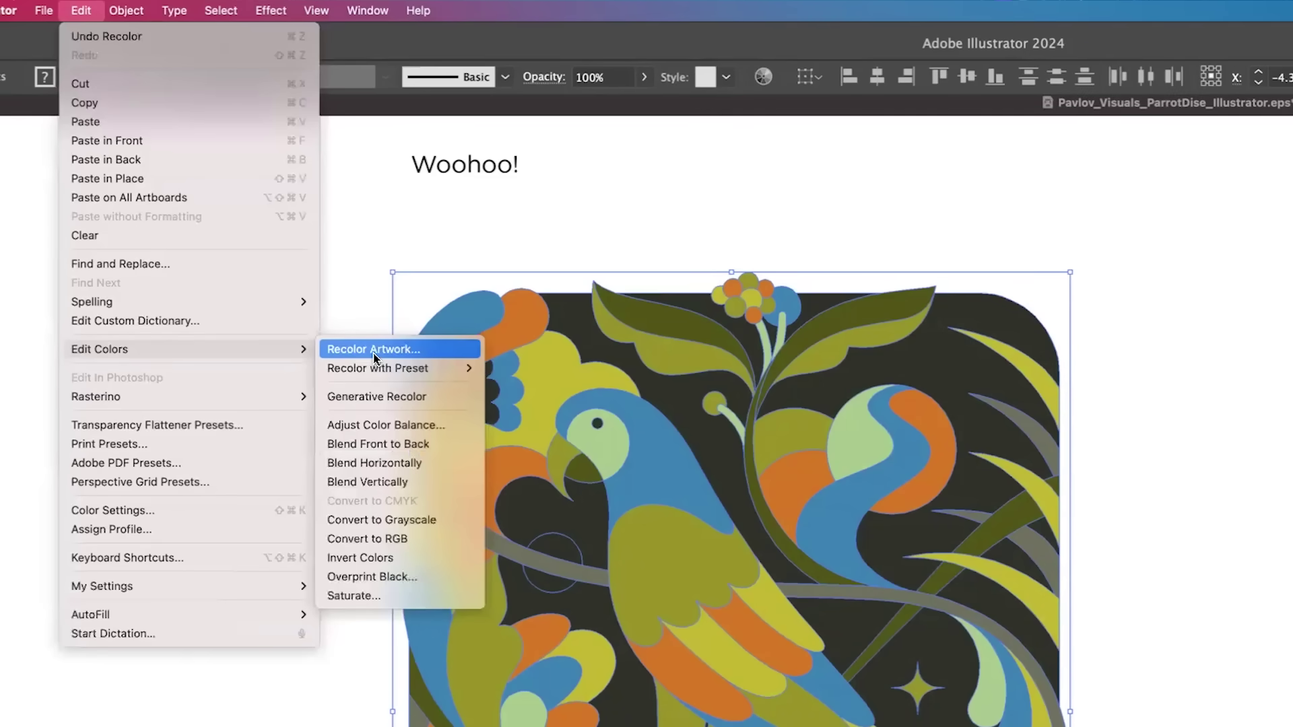
In Recolor Artwork for the Woohoo! variant, change the orange colour to DE8100.
left_click(367, 349)
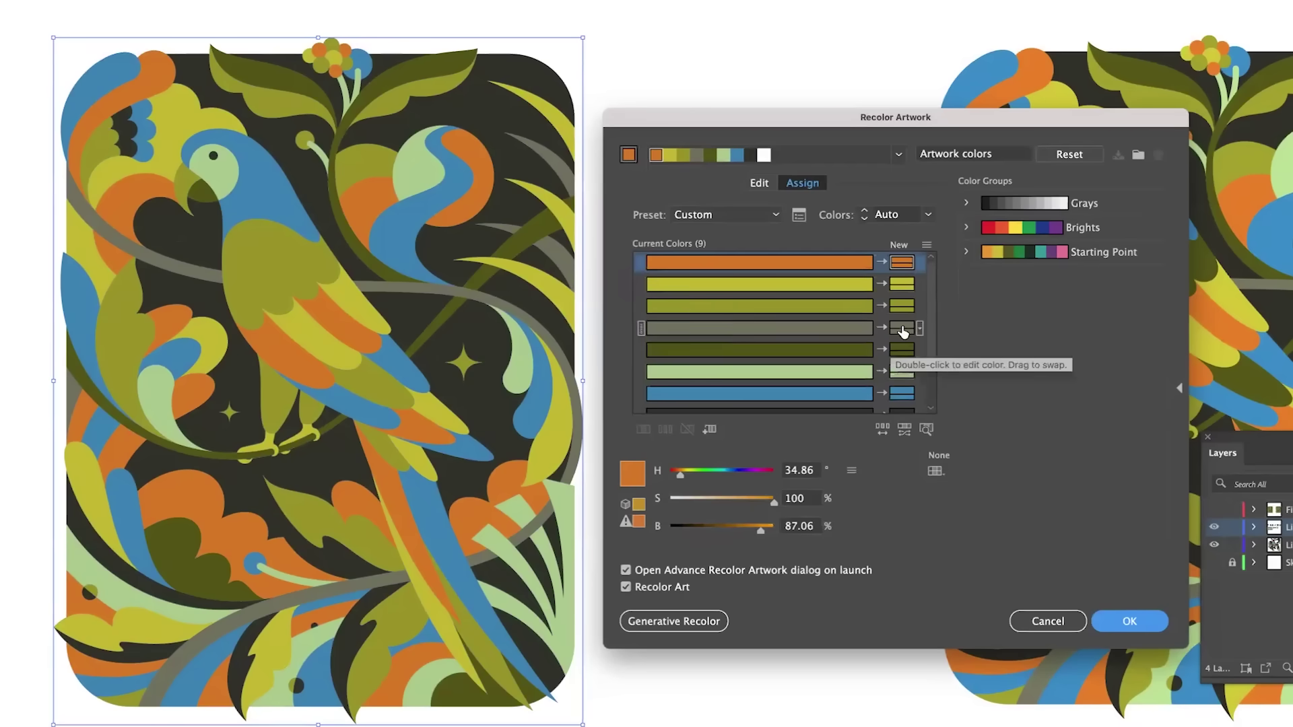
scroll(898, 326, "down", 2)
scroll(898, 323, "up", 2)
left_click(904, 263)
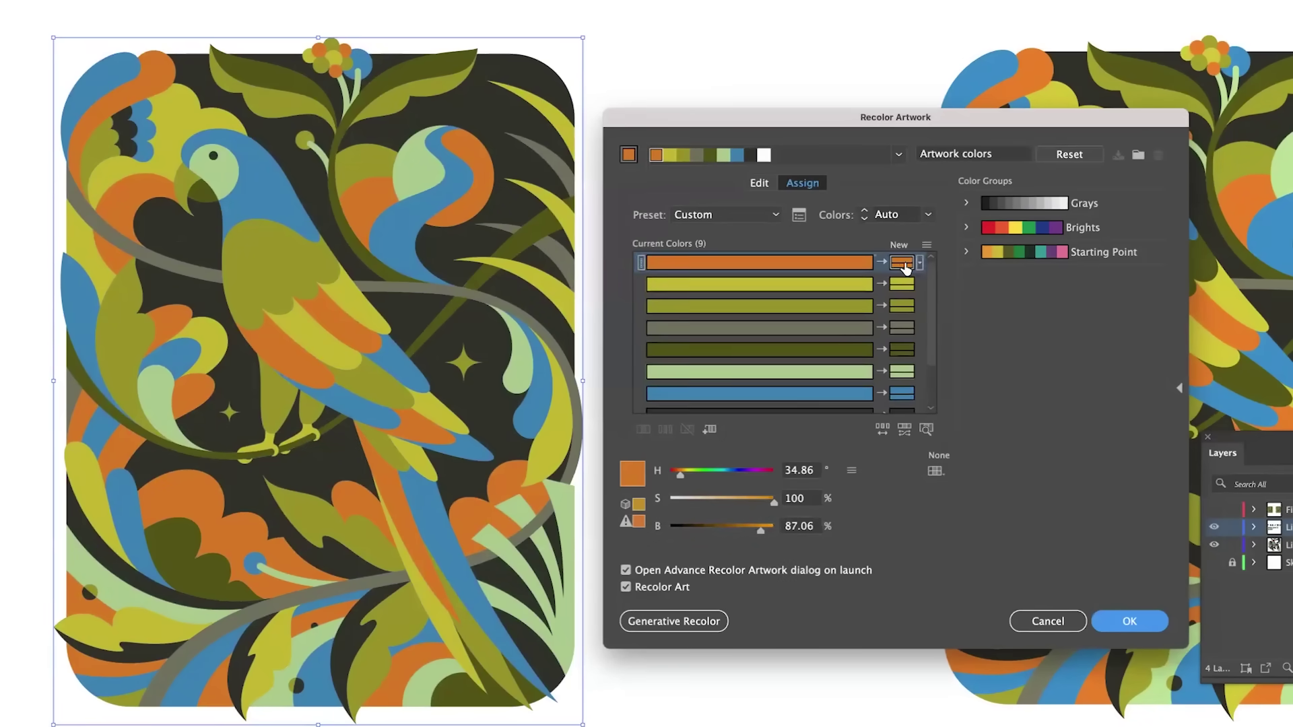
double_click(632, 473)
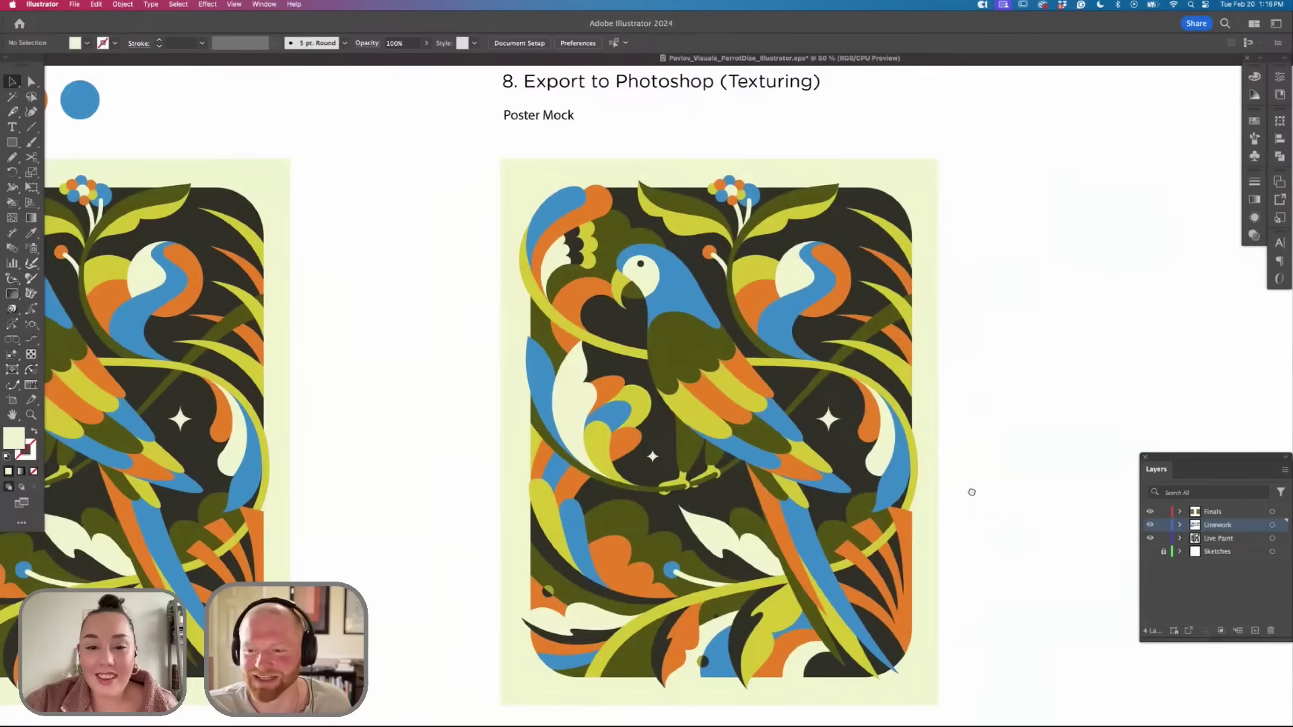
scroll(905, 491, "right", 1)
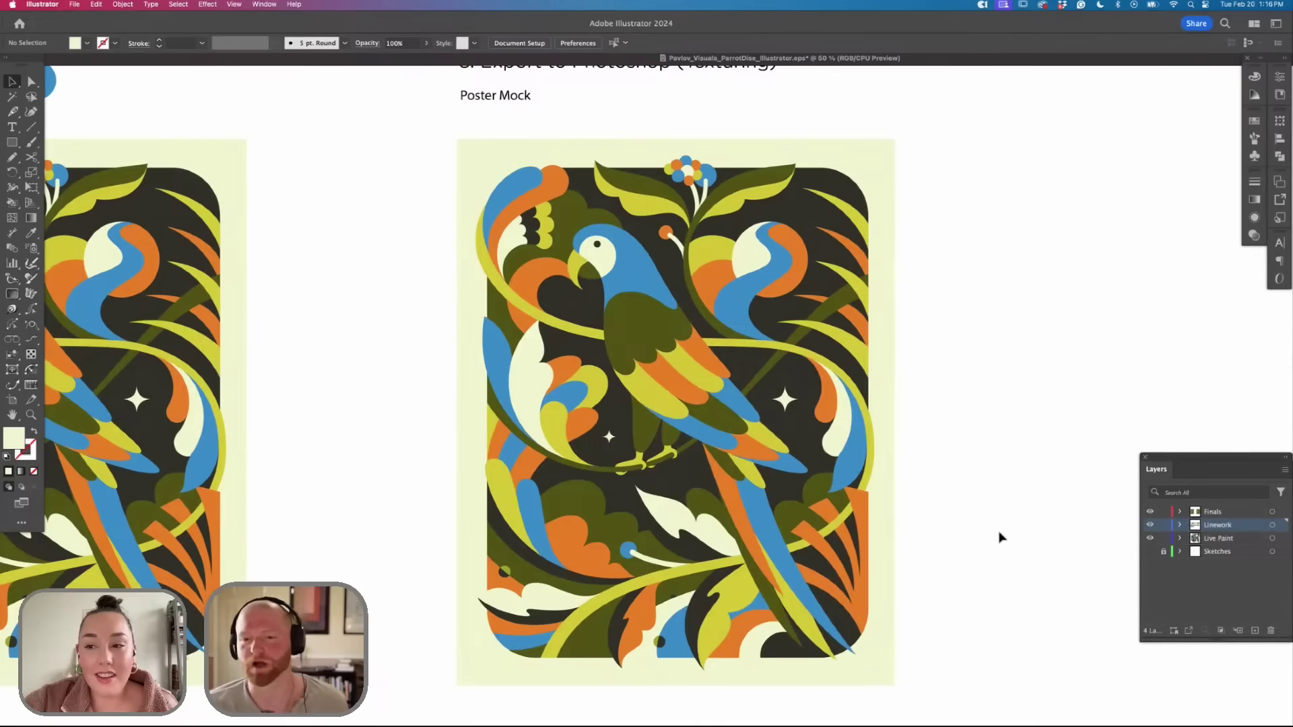
scroll(1023, 482, "right", 1)
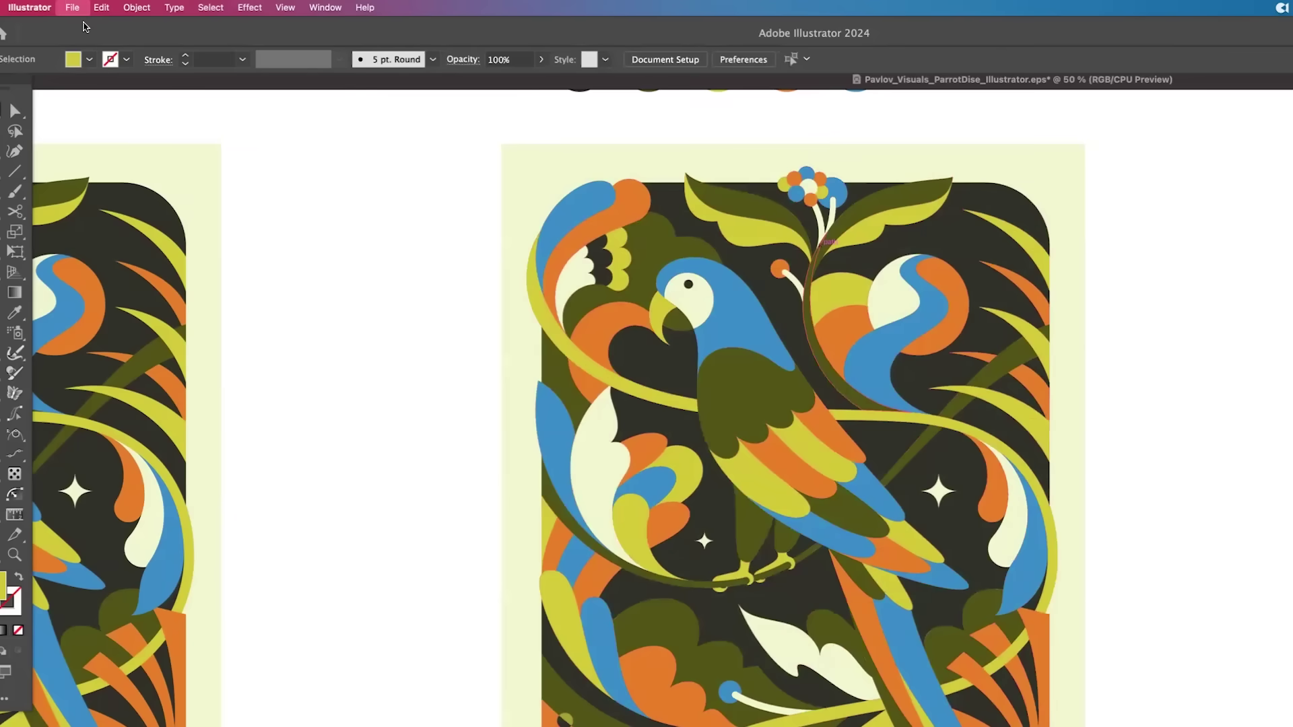
Create a new 16 x 20 in document and paste the parrot artwork into it.
left_click(86, 8)
left_click(94, 25)
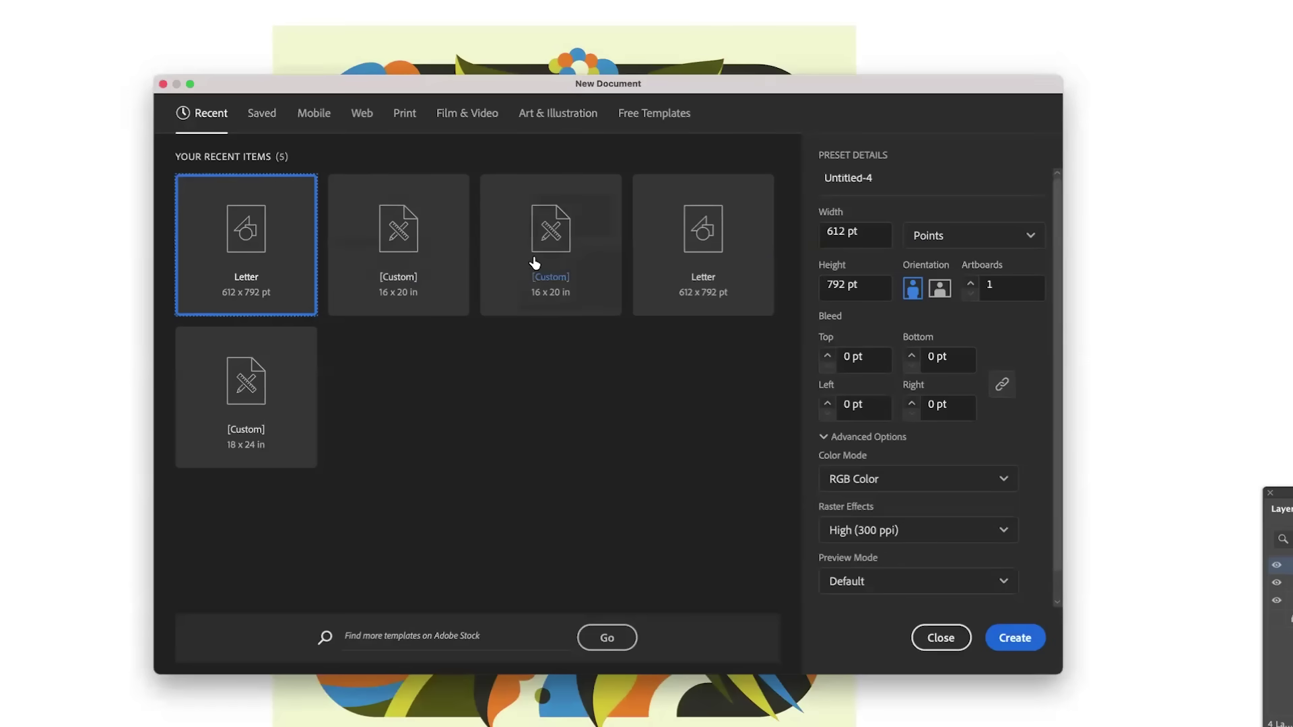
left_click(400, 256)
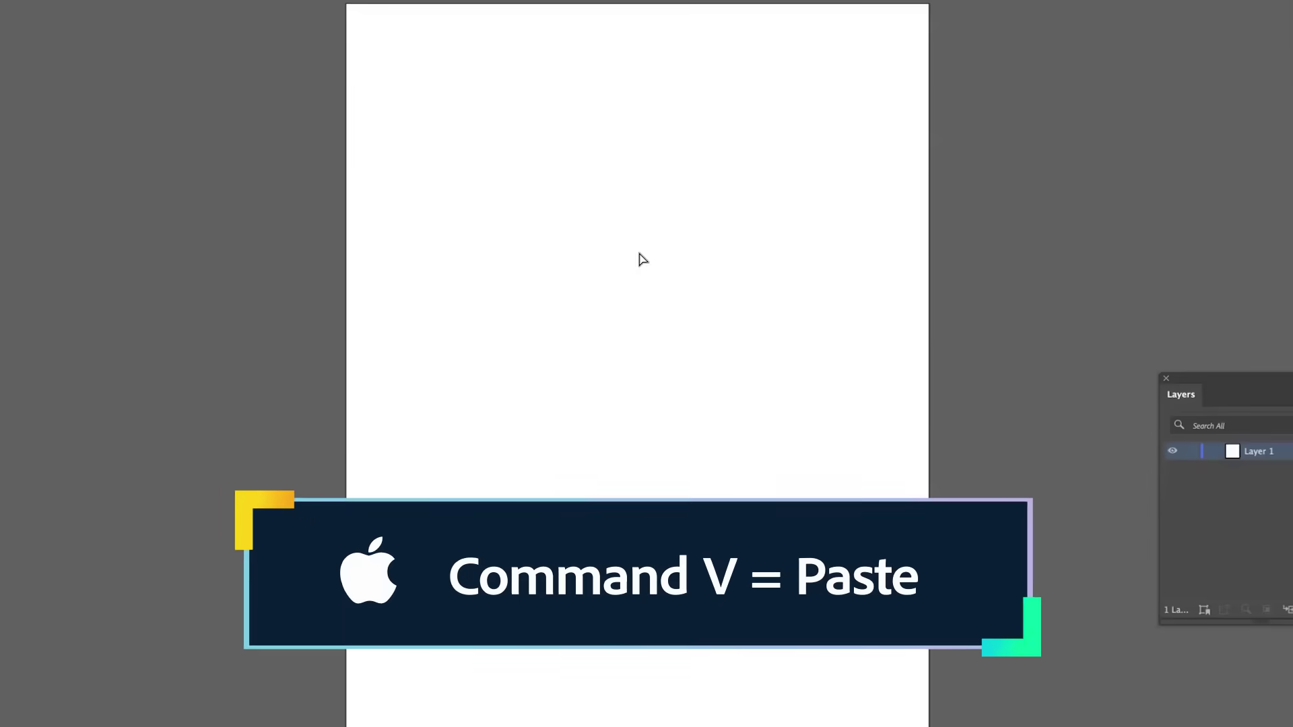
key("super+v")
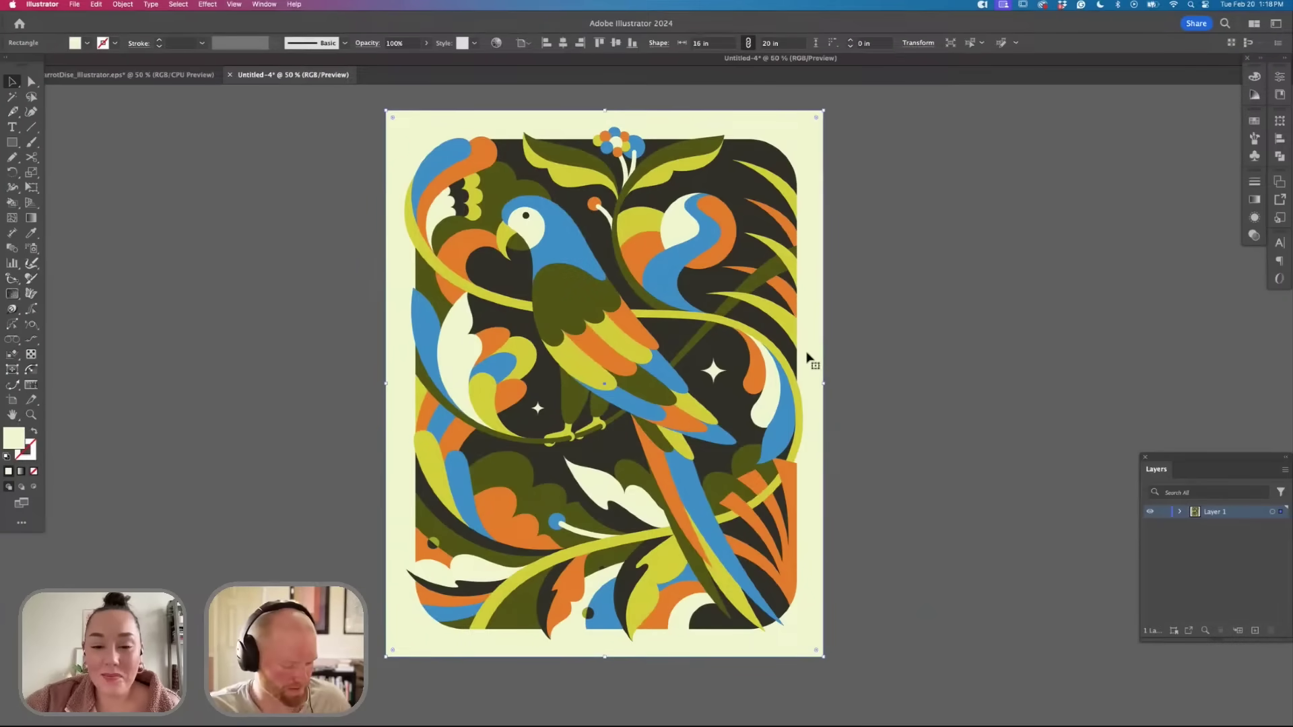
Move the cream backdrop onto a new 'Background' layer placed below Layer 1.
key("super+x")
left_click(1255, 631)
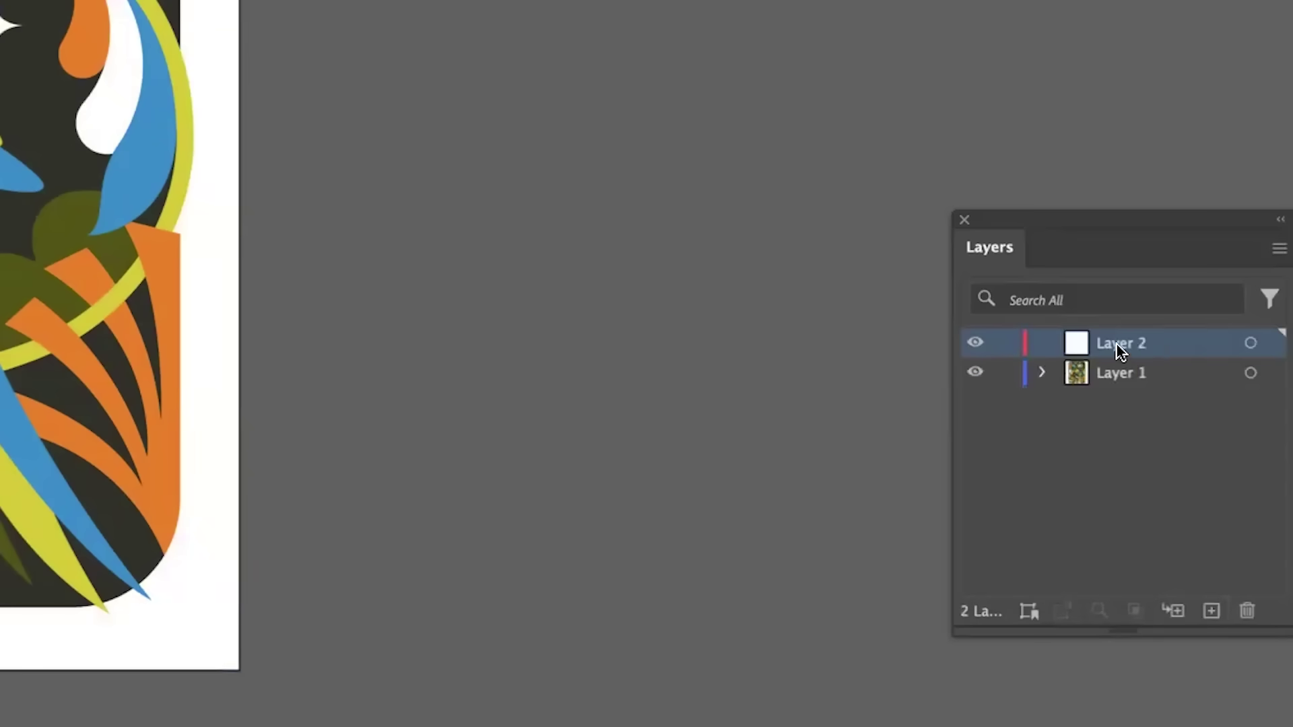
type("Background")
key("Return")
key("super+f")
left_click_drag(1073, 346, 1083, 385)
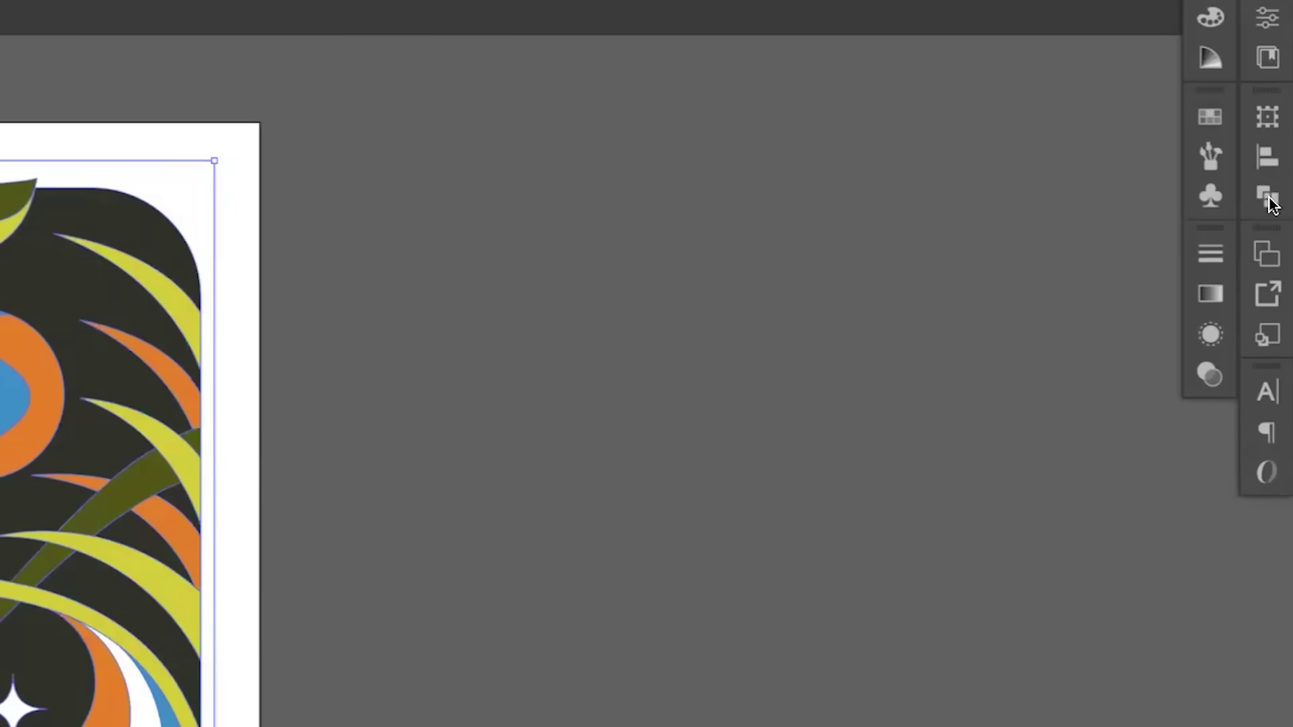
left_click(1269, 198)
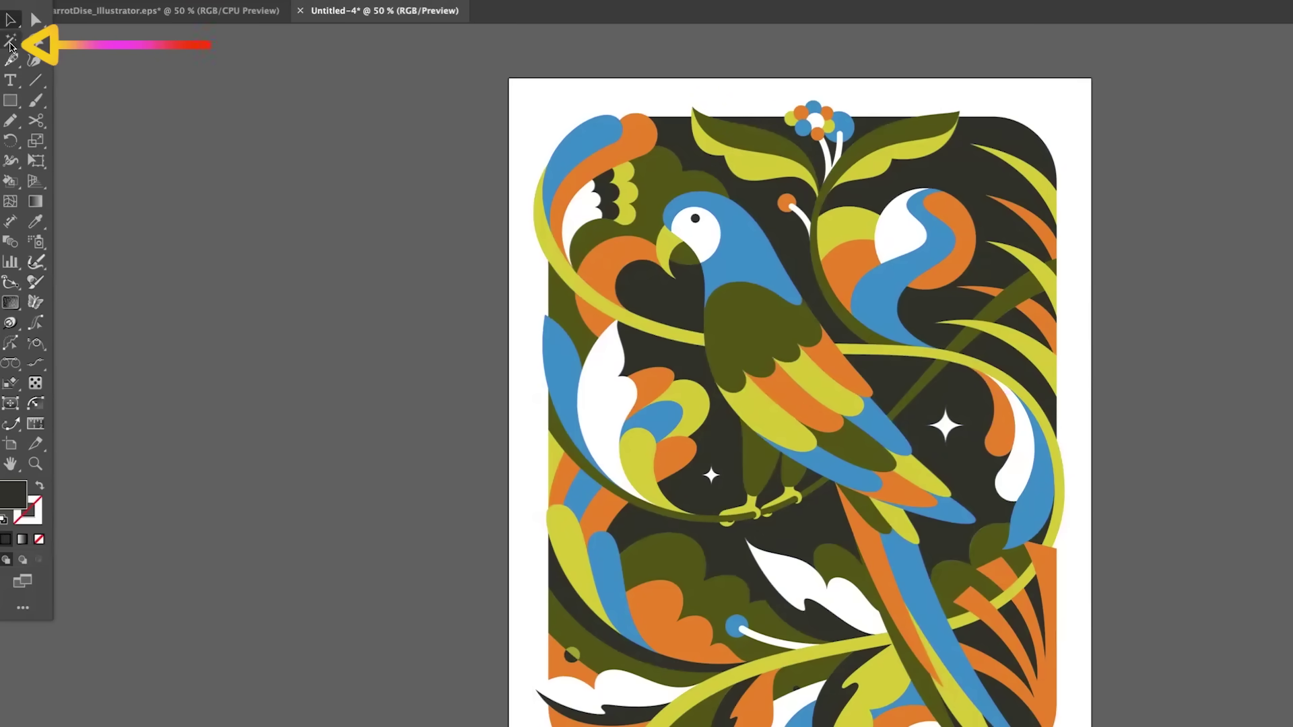
Separate the dark shapes onto a new layer with Magic Wand and Paste in Place, then rename the orange layer.
left_click(10, 42)
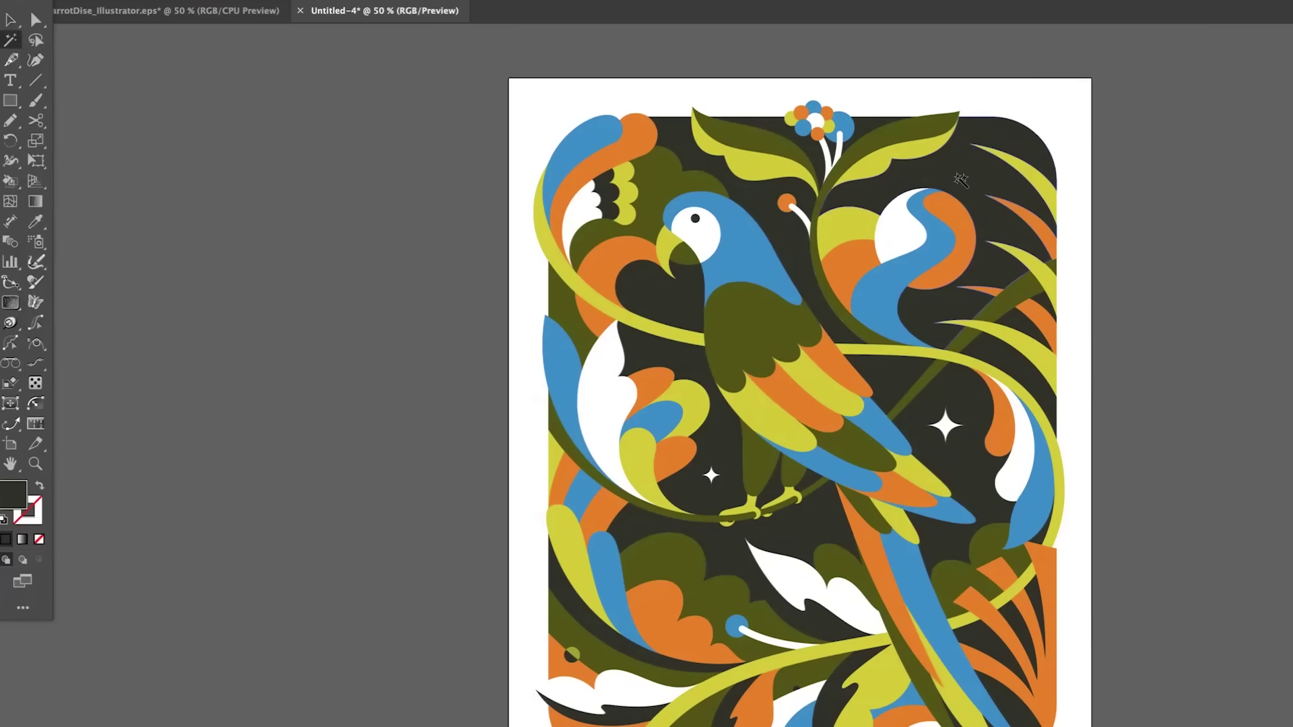
left_click(961, 181)
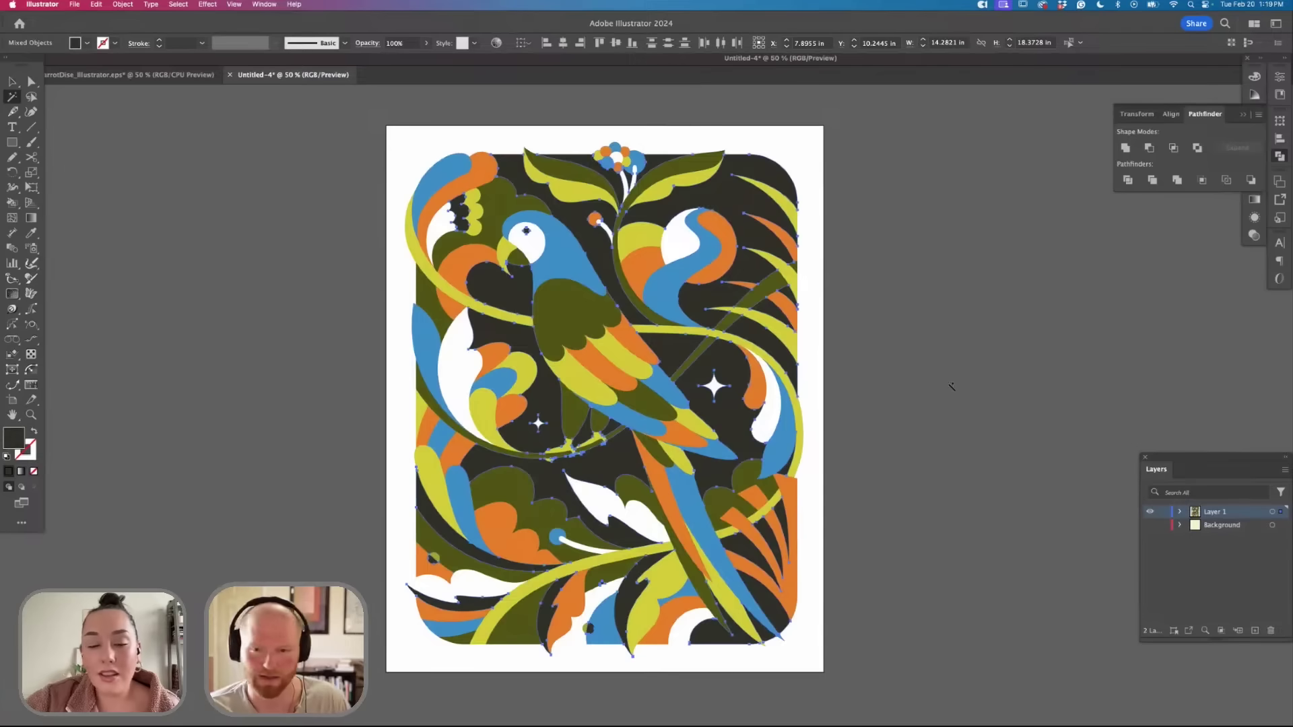
key("Delete")
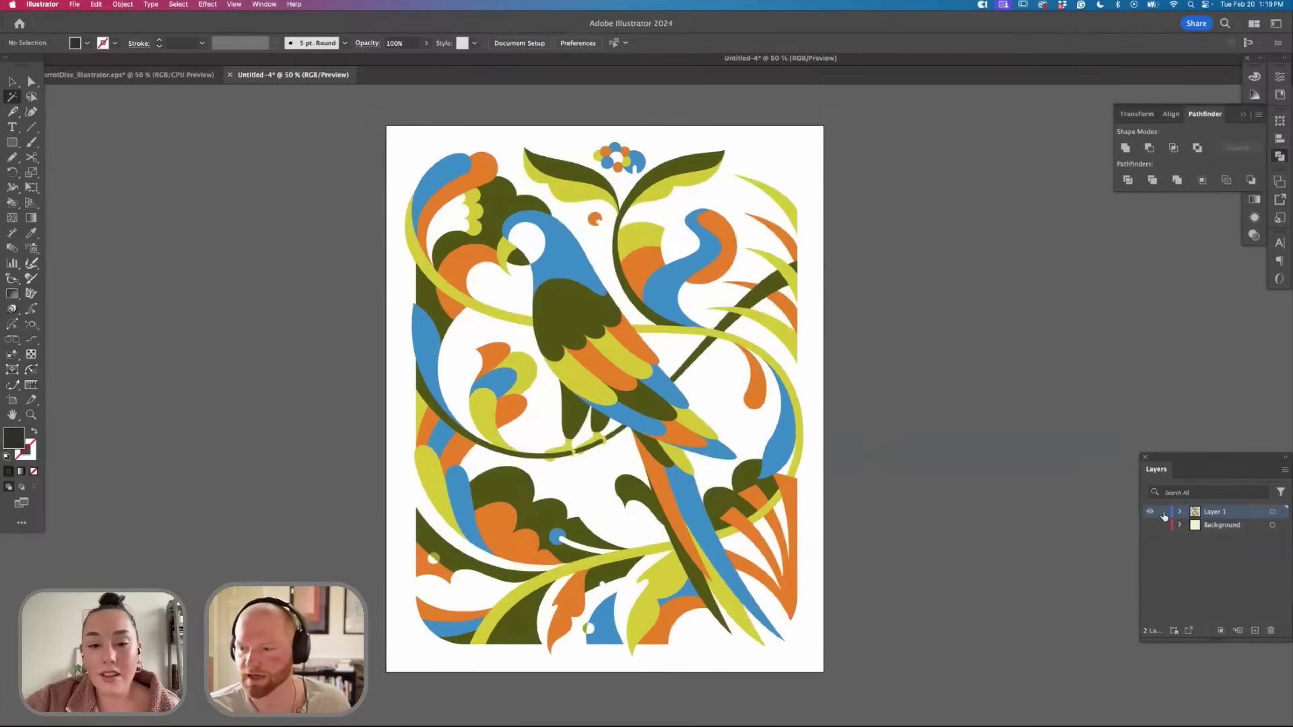
left_click(1164, 512)
left_click(1255, 630)
key("super+f")
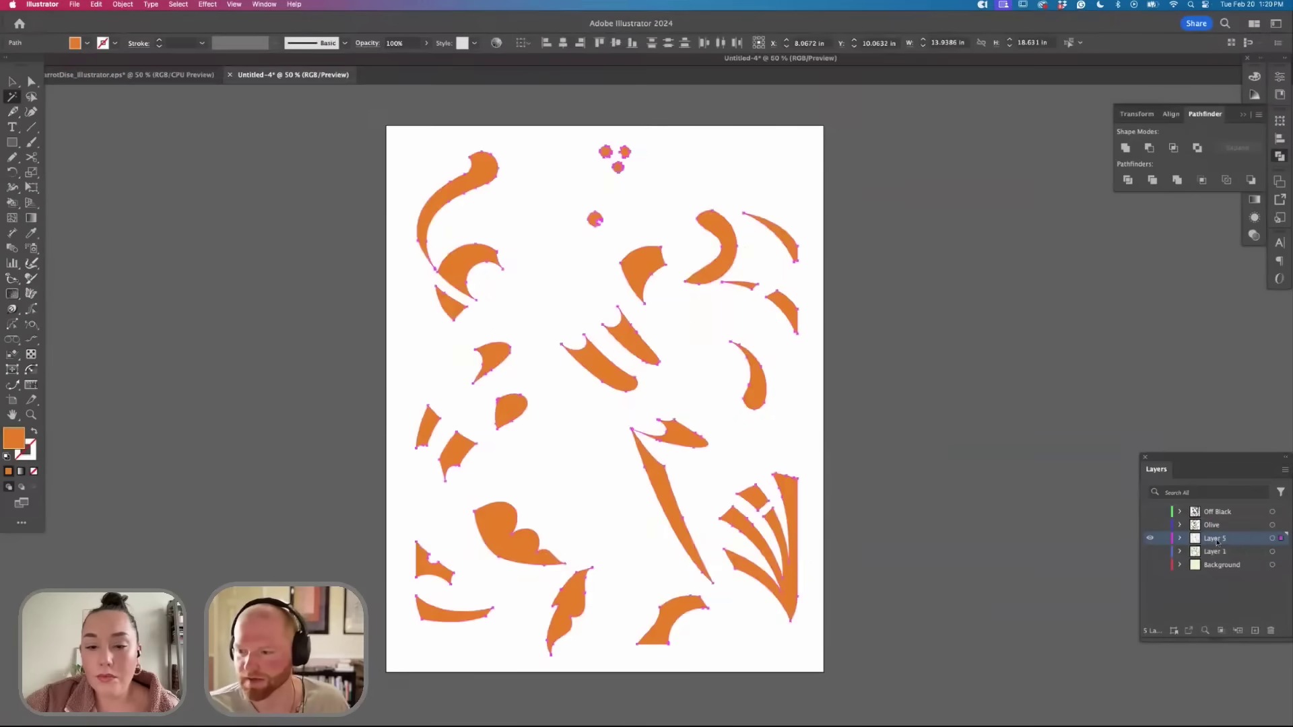
double_click(1216, 538)
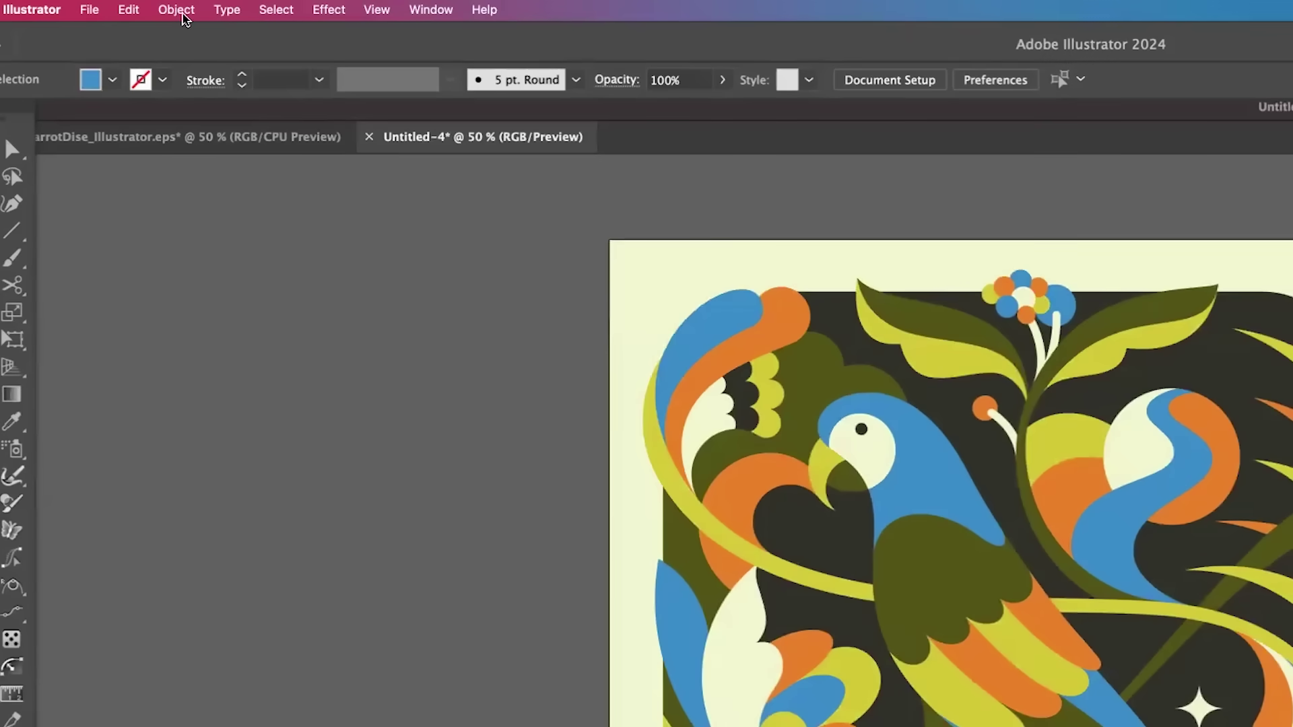
Export the layered poster with Export As to the Adobe Live folder and open it in Photoshop.
left_click(93, 12)
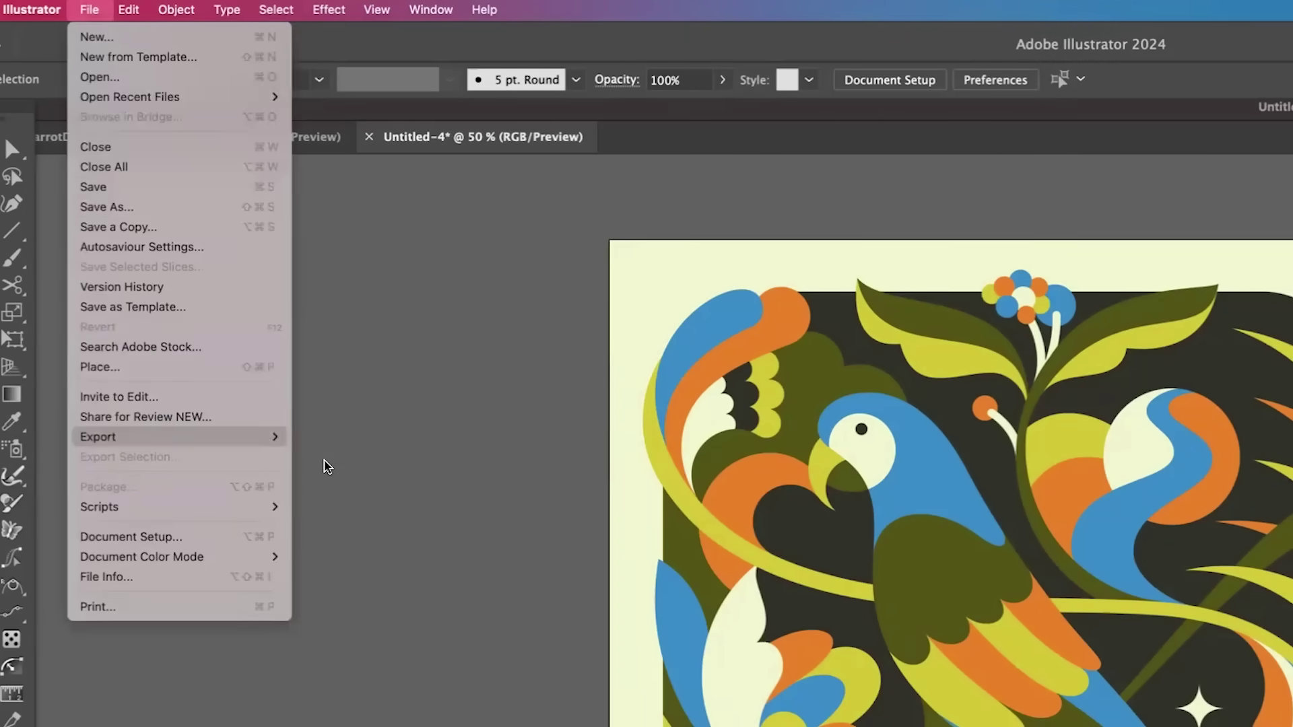
left_click(328, 467)
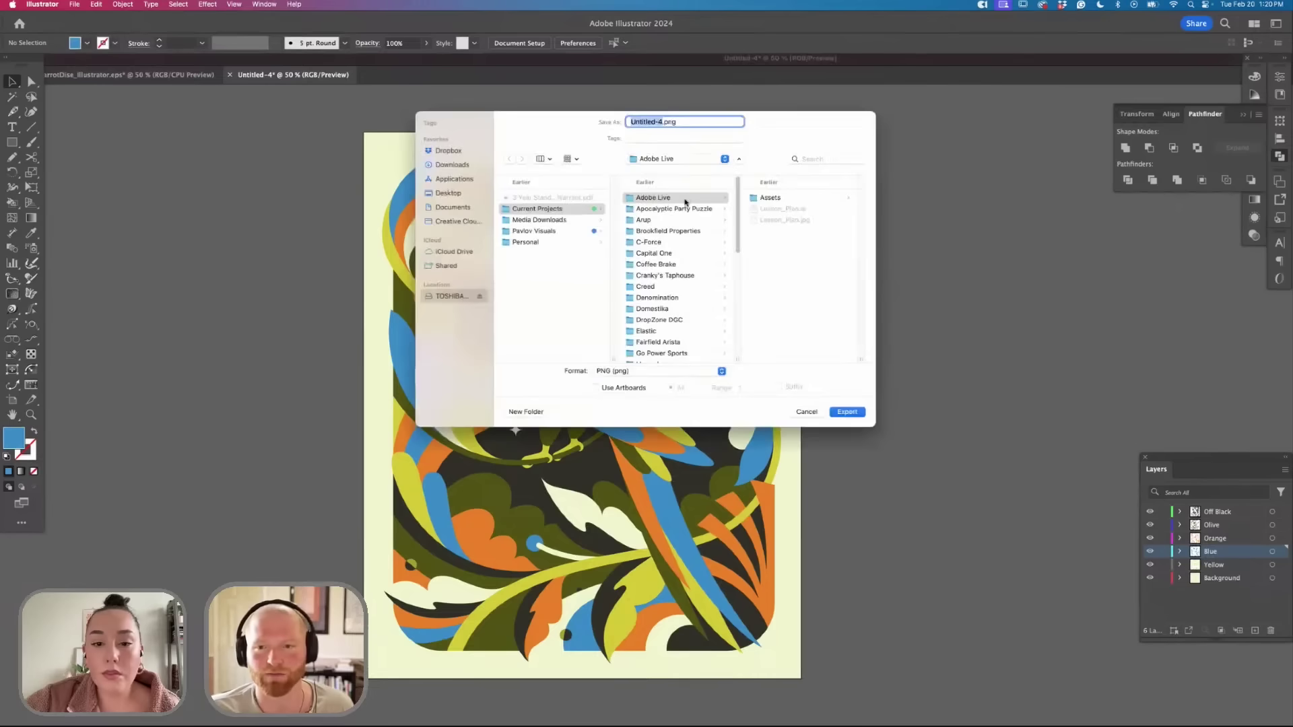
left_click(685, 199)
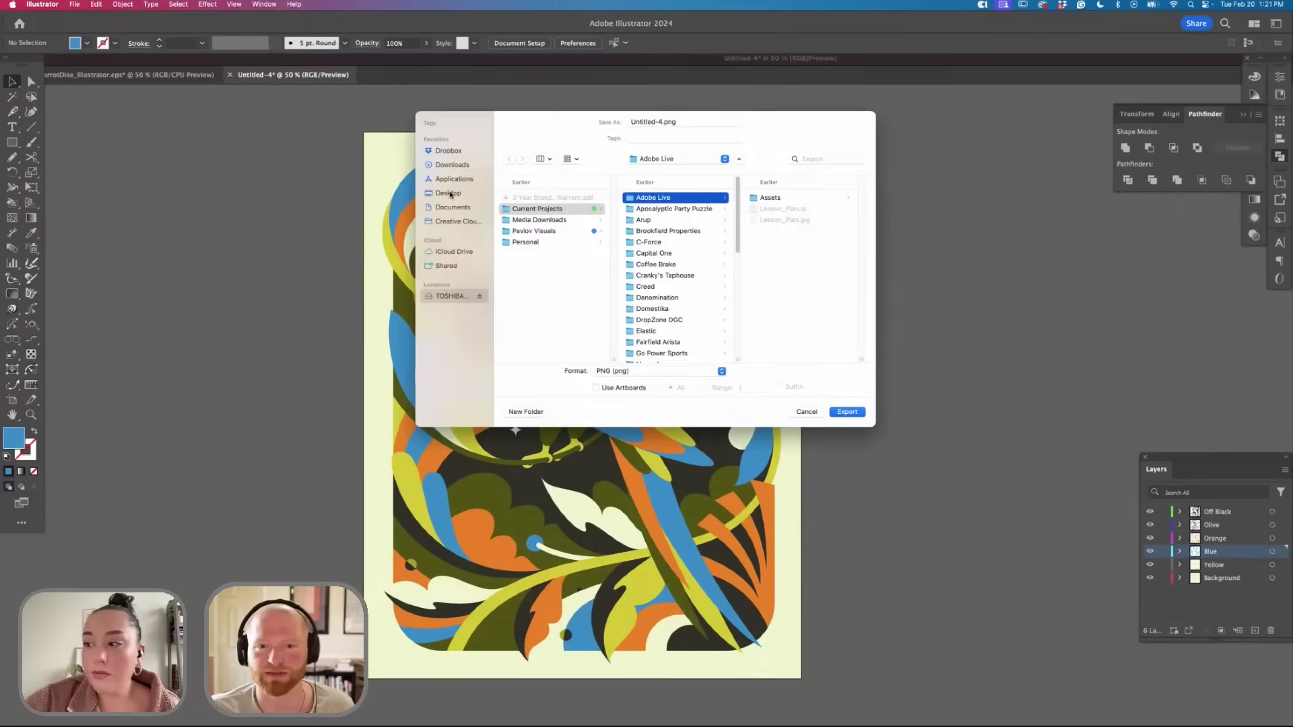
left_click(666, 705)
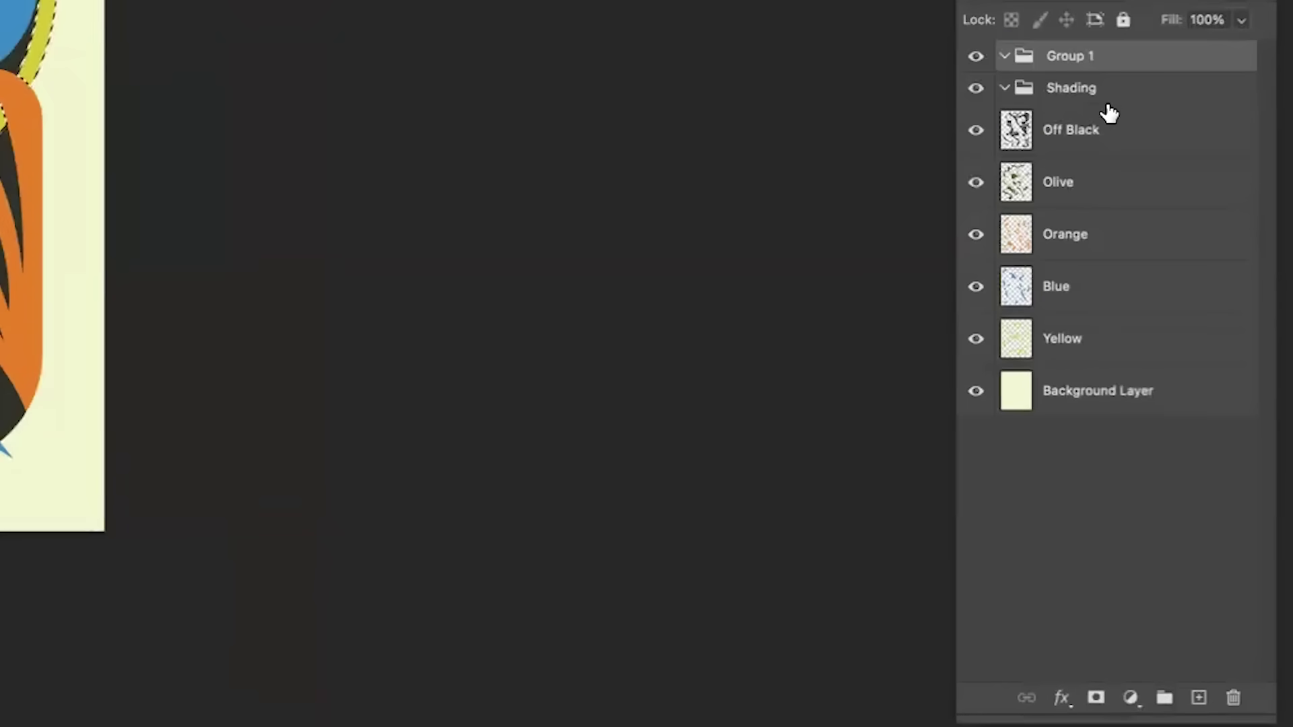
Nest Group 1 inside Shading, mask it to the yellow selection, and add a new layer inside.
left_click_drag(1020, 61, 1061, 97)
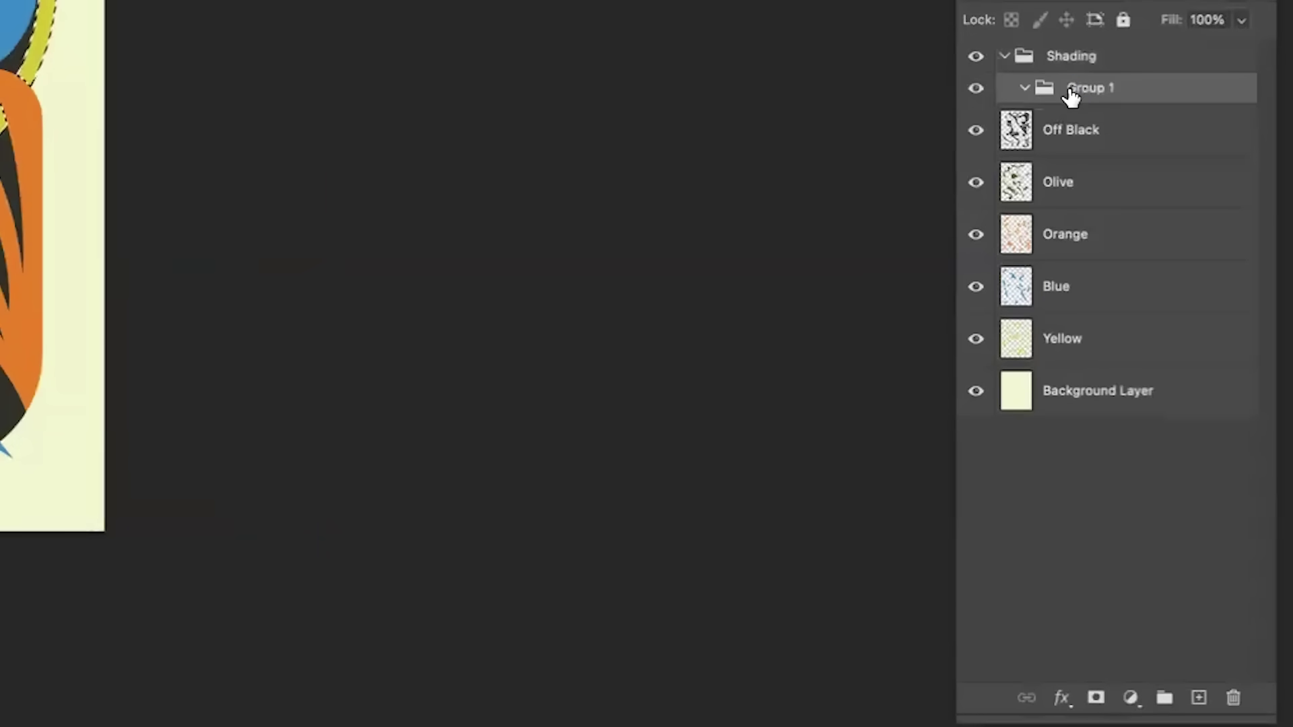
left_click(1096, 699)
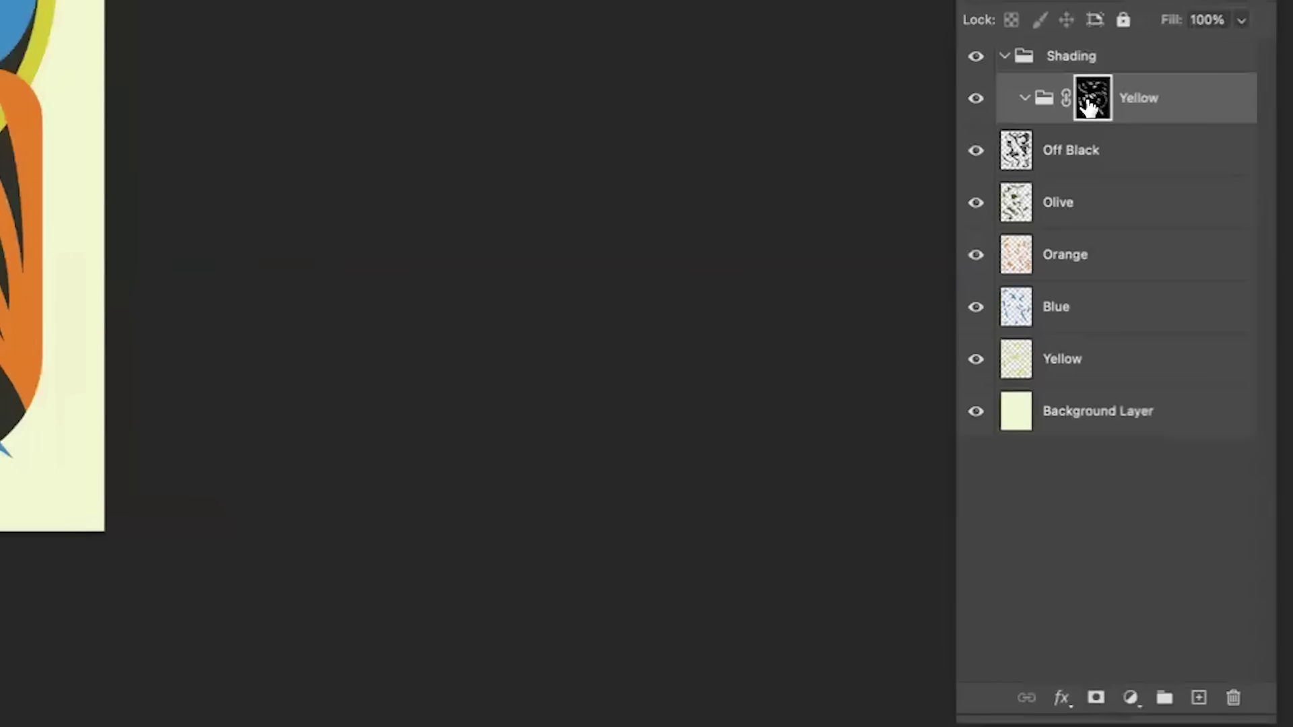
left_click(1200, 698)
Choose the hard round pressure-size brush from the dry media brush set.
left_click_drag(1061, 160, 1165, 116)
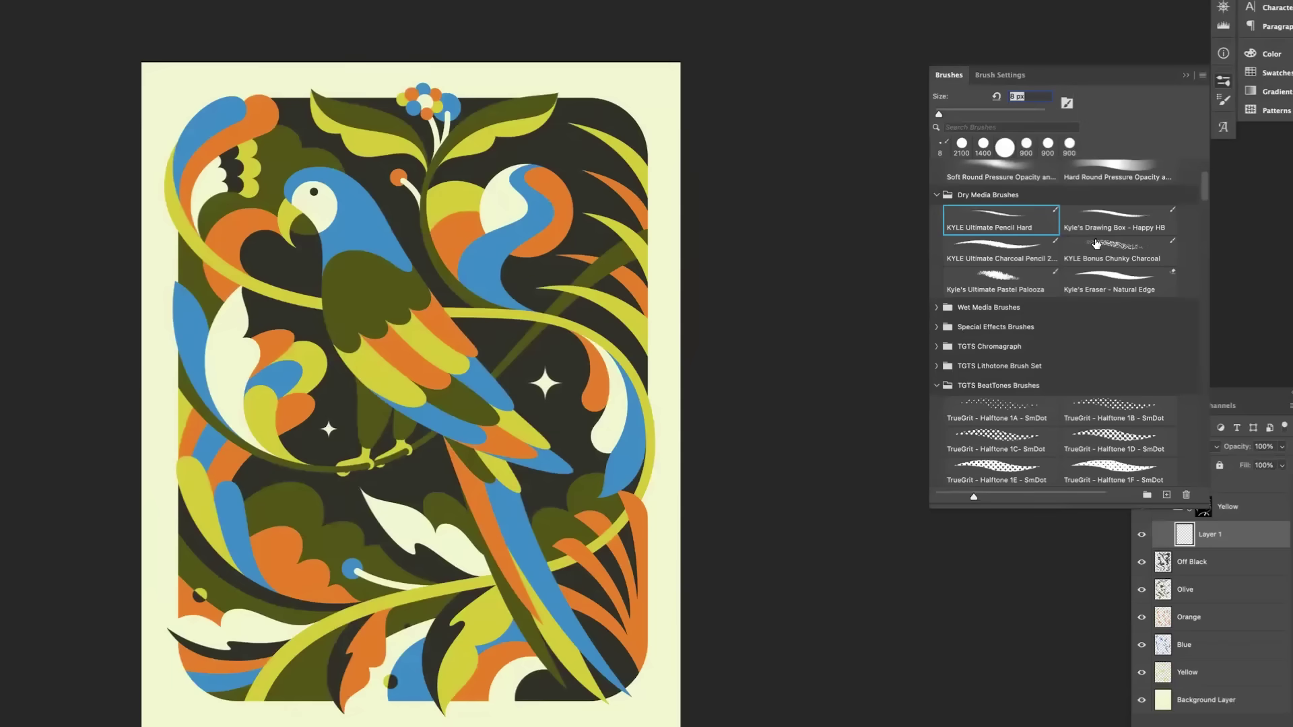
left_click(937, 263)
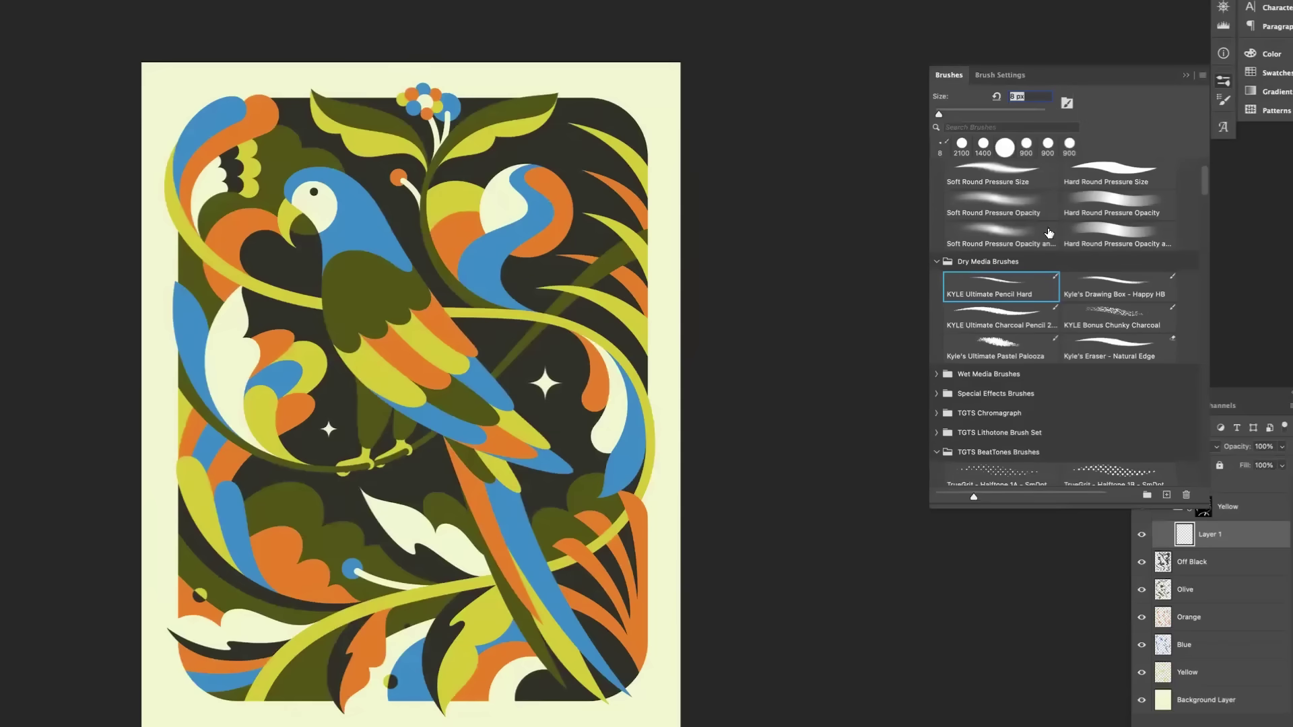
left_click(1108, 174)
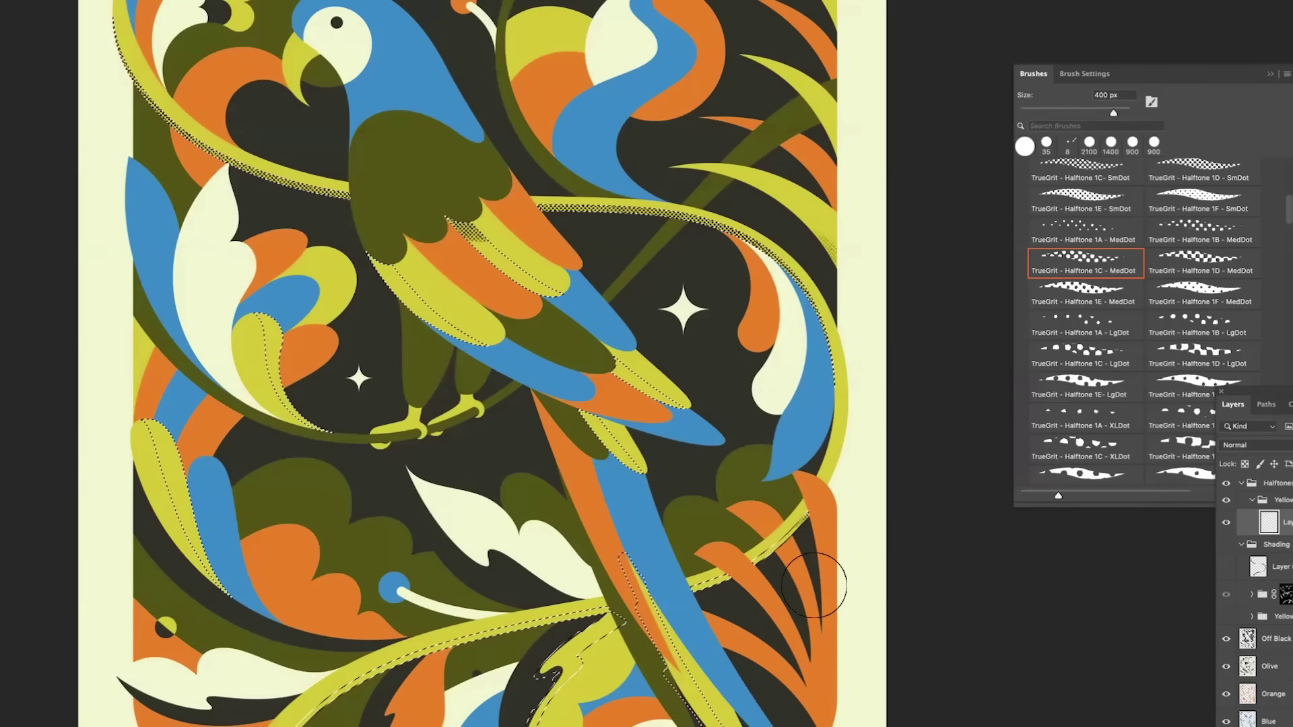
Paint TrueGrit halftone dots inside the yellow shapes' selection.
left_click(813, 584)
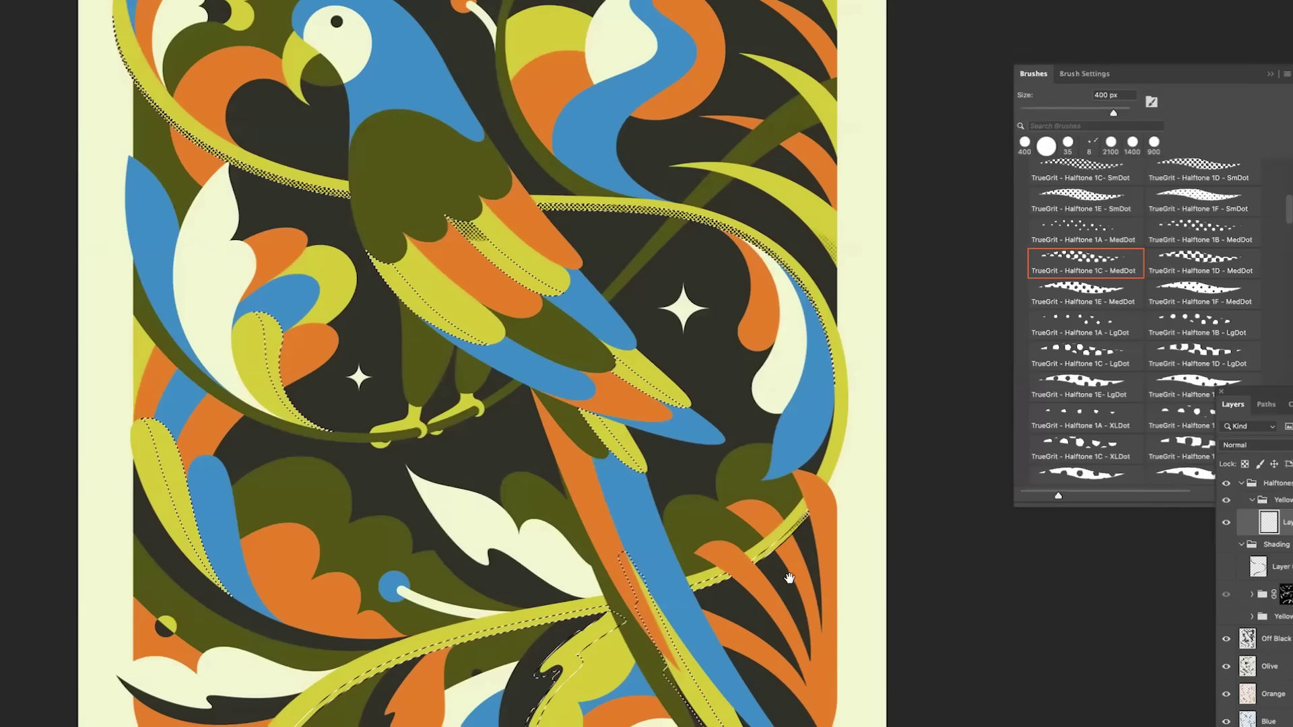
scroll(707, 552, "down", 3)
mouse_move(636, 534)
left_mouse_down()
mouse_move(587, 561)
mouse_move(628, 585)
left_mouse_up()
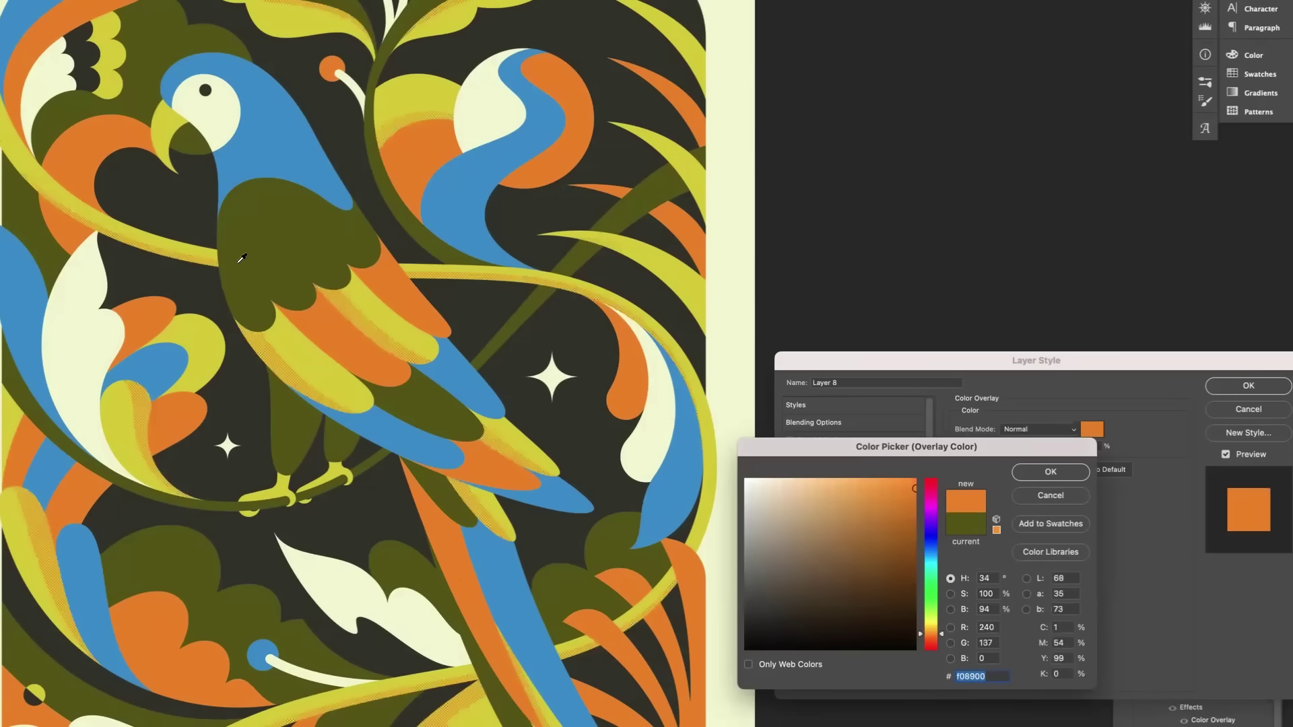
Tint the halftones olive 5c5e00 at 77% opacity, then mask the Orange group and add a layer.
left_click(267, 250)
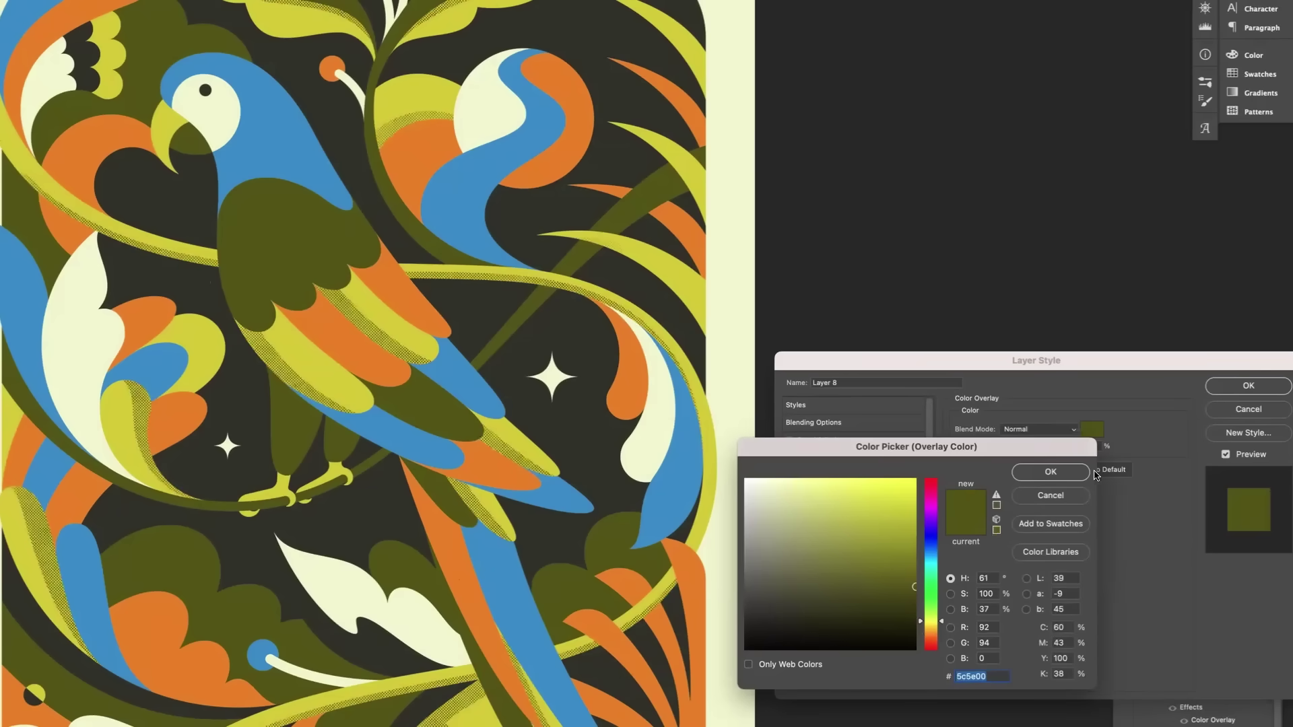
left_click(1051, 472)
left_click(1258, 386)
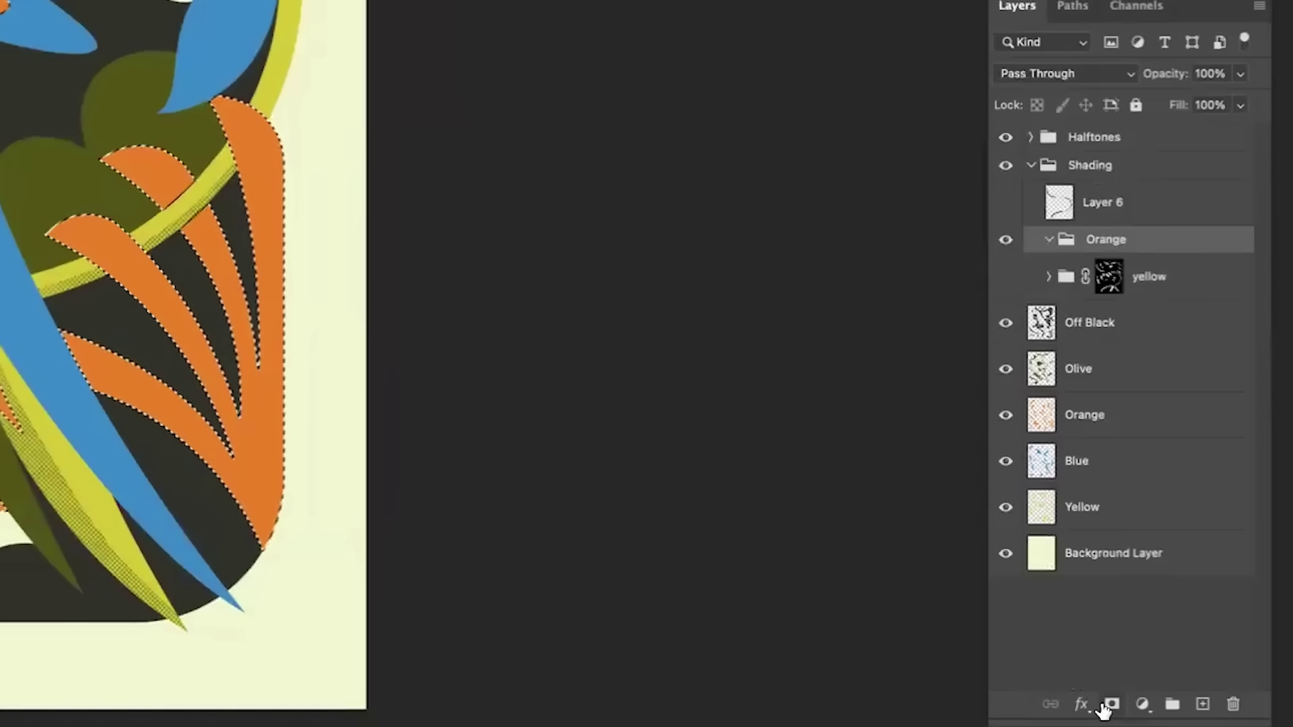
left_click(1105, 707)
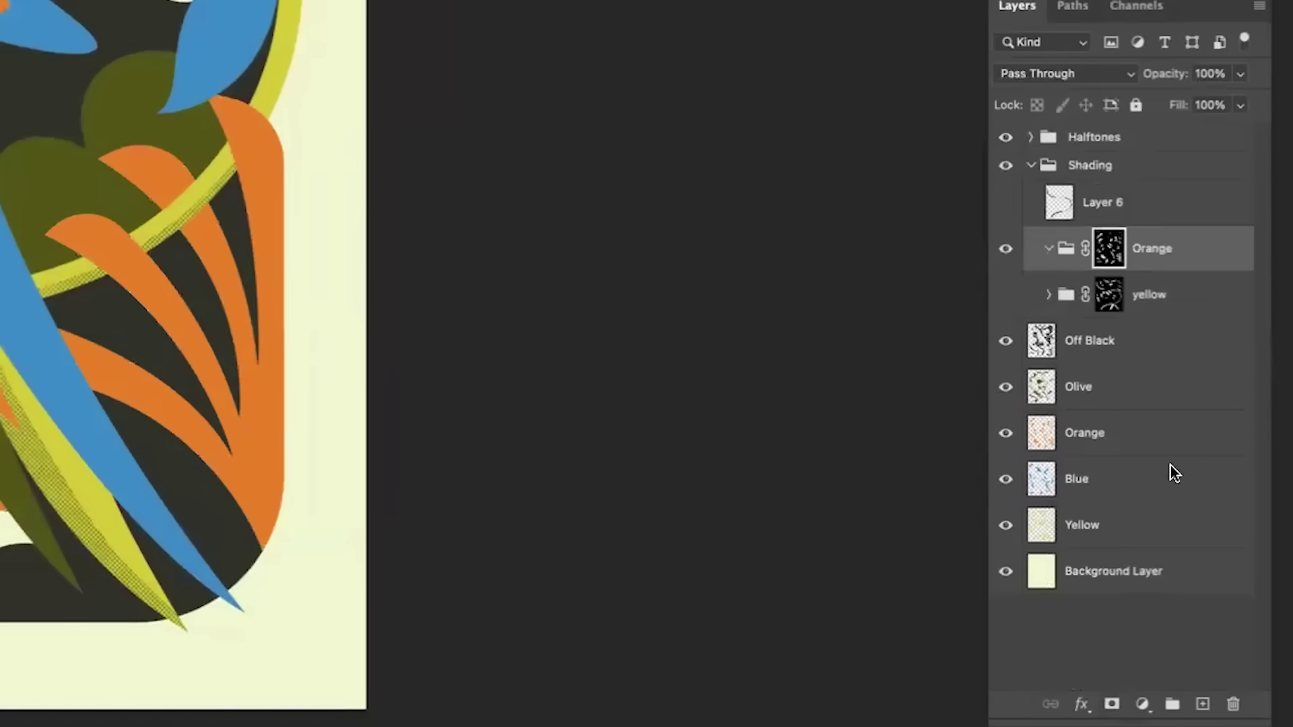
left_click(1202, 704)
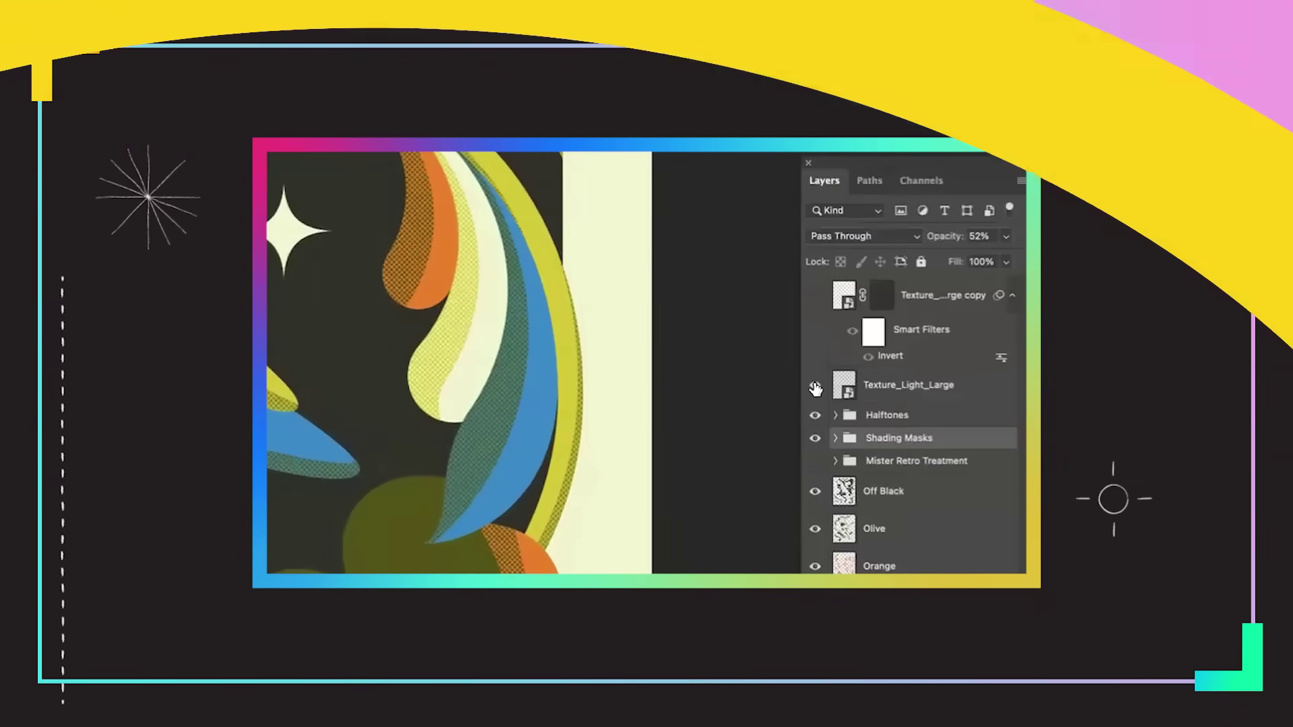